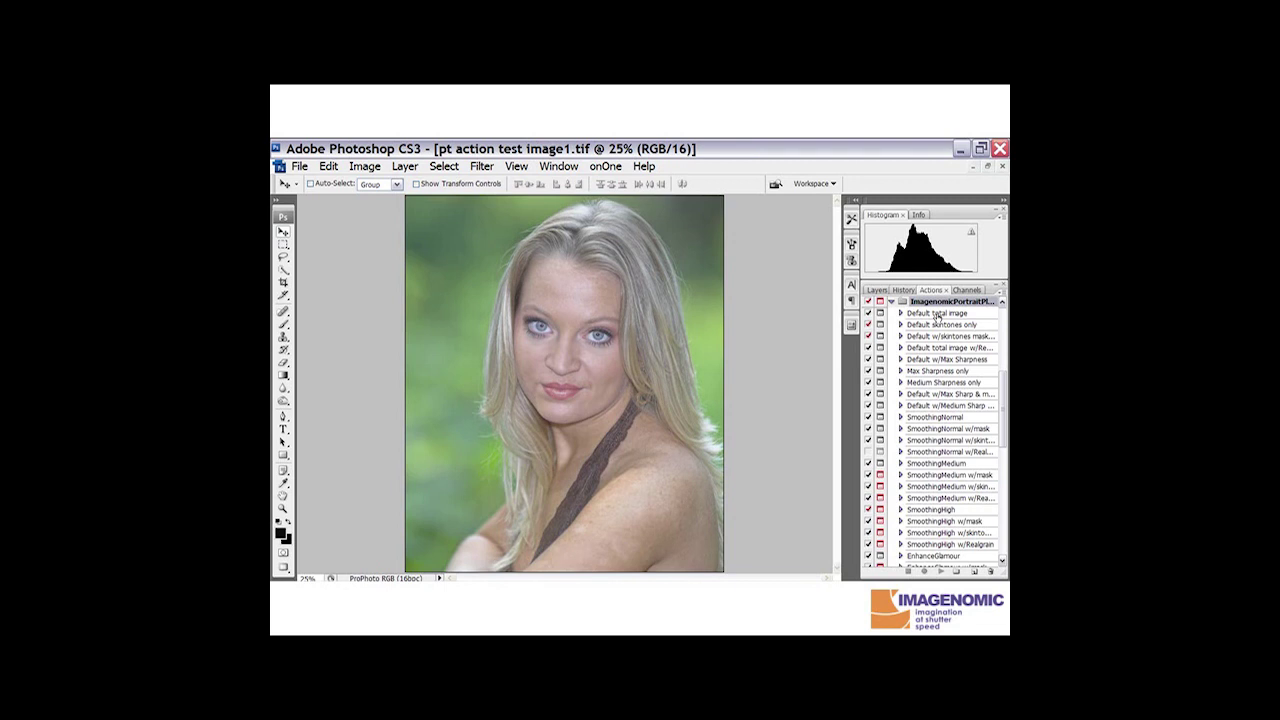
# Step: Play the 'Default total image' action to show its Portraiture message, then move the message aside
pyautogui.click(901, 313)
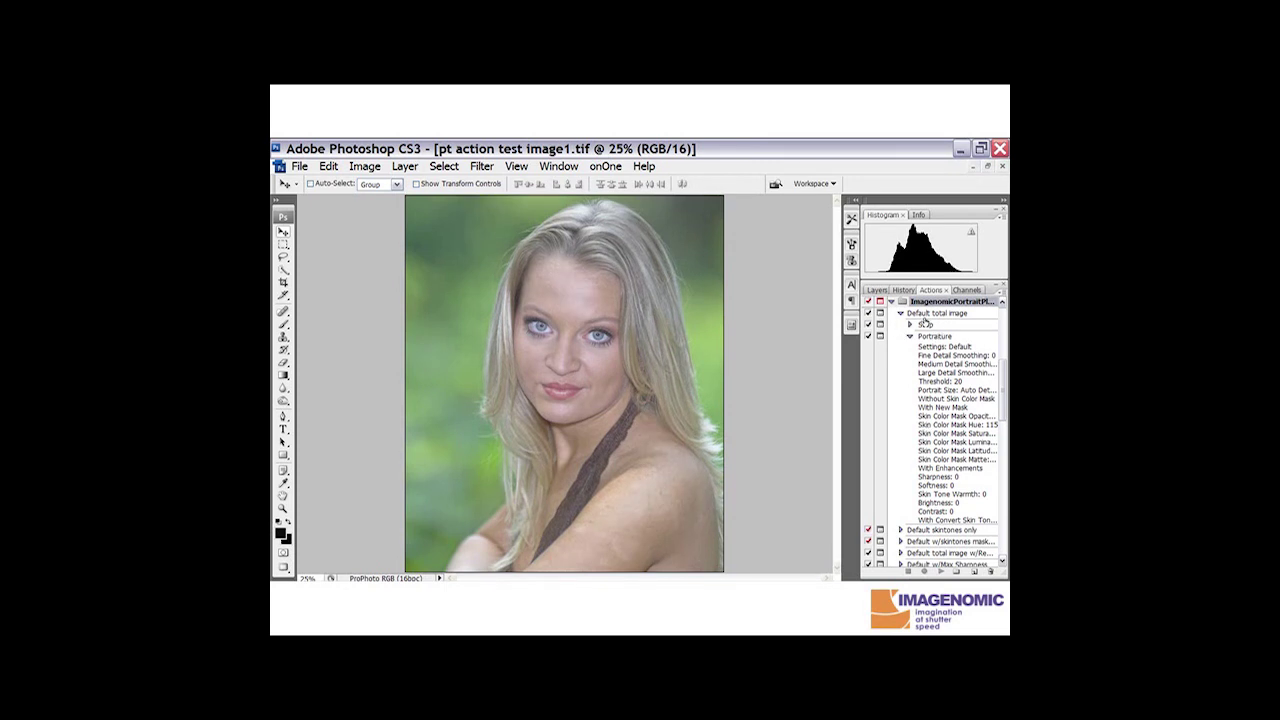
pyautogui.click(925, 314)
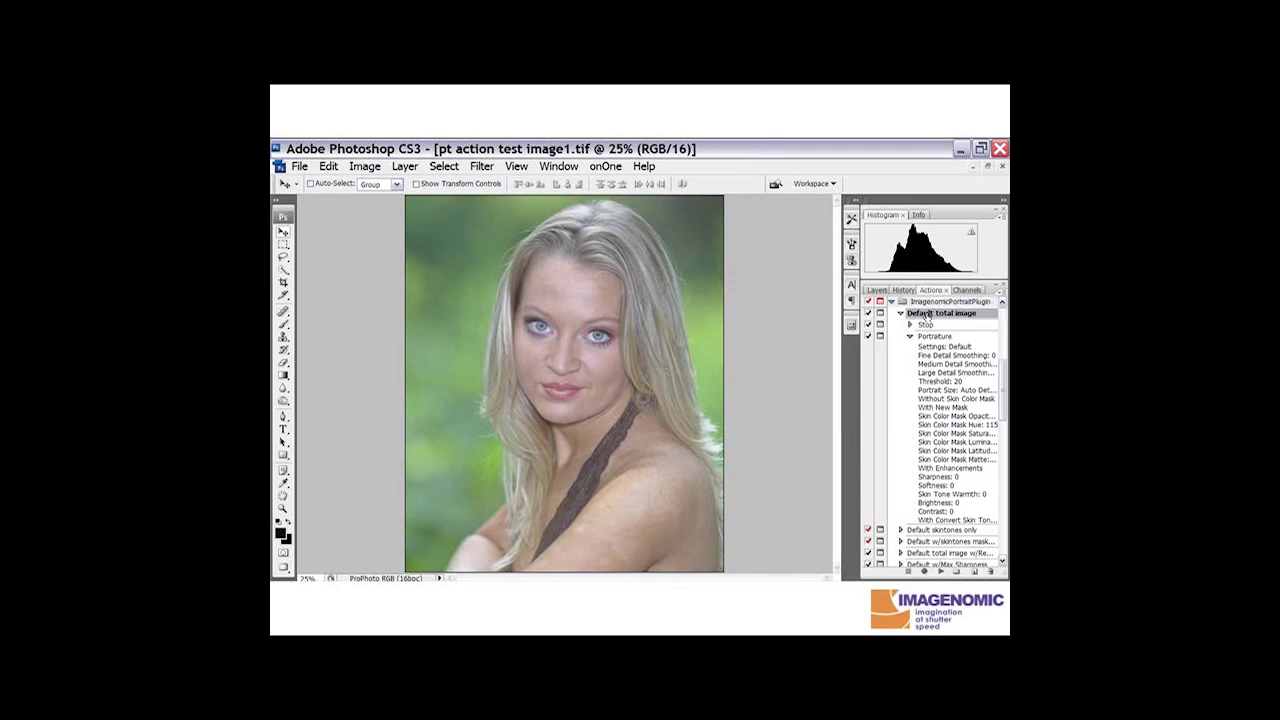
pyautogui.click(941, 572)
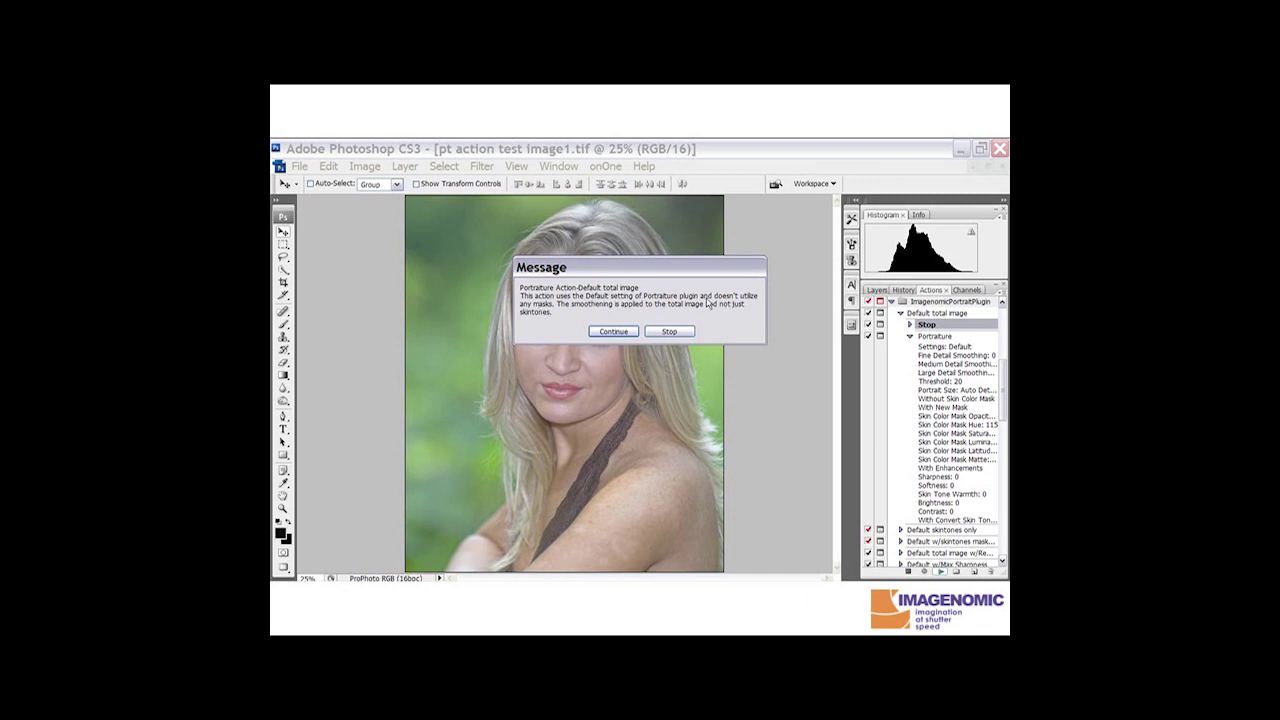
pyautogui.moveTo(712, 272); pyautogui.dragTo(724, 279)
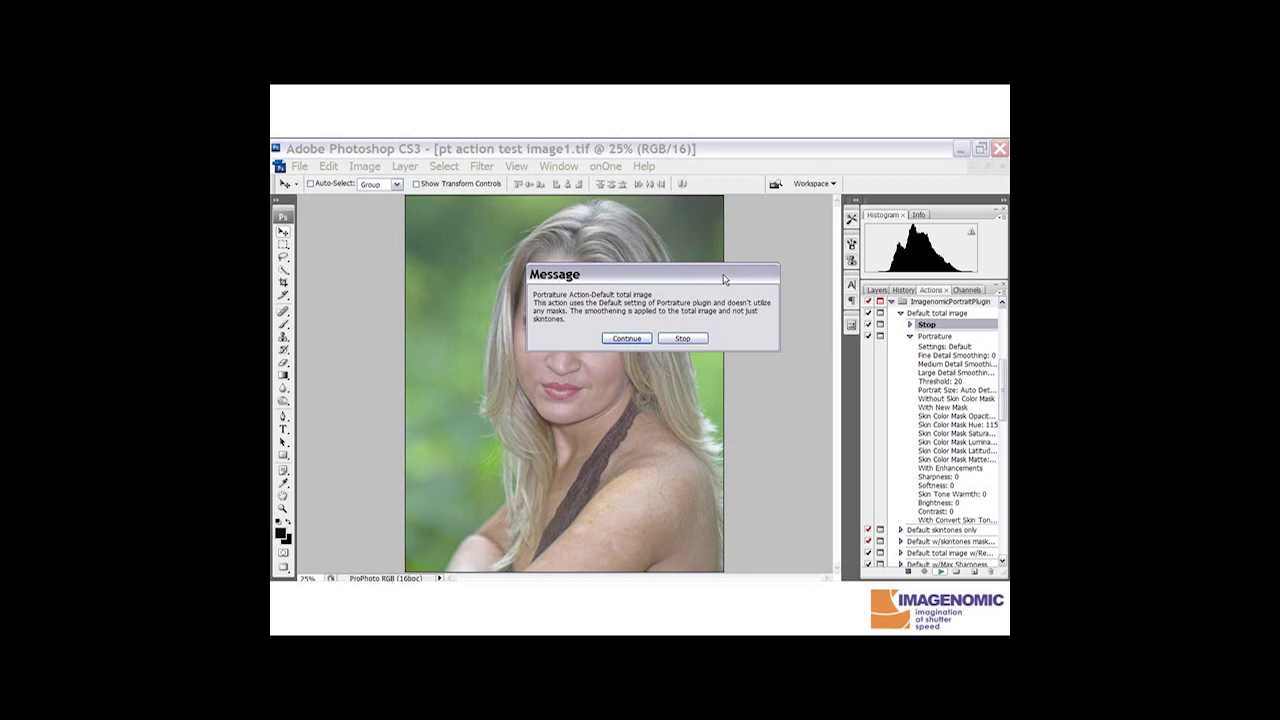
# Step: Continue past the message and accept Portraiture's default settings on the whole portrait
pyautogui.click(626, 338)
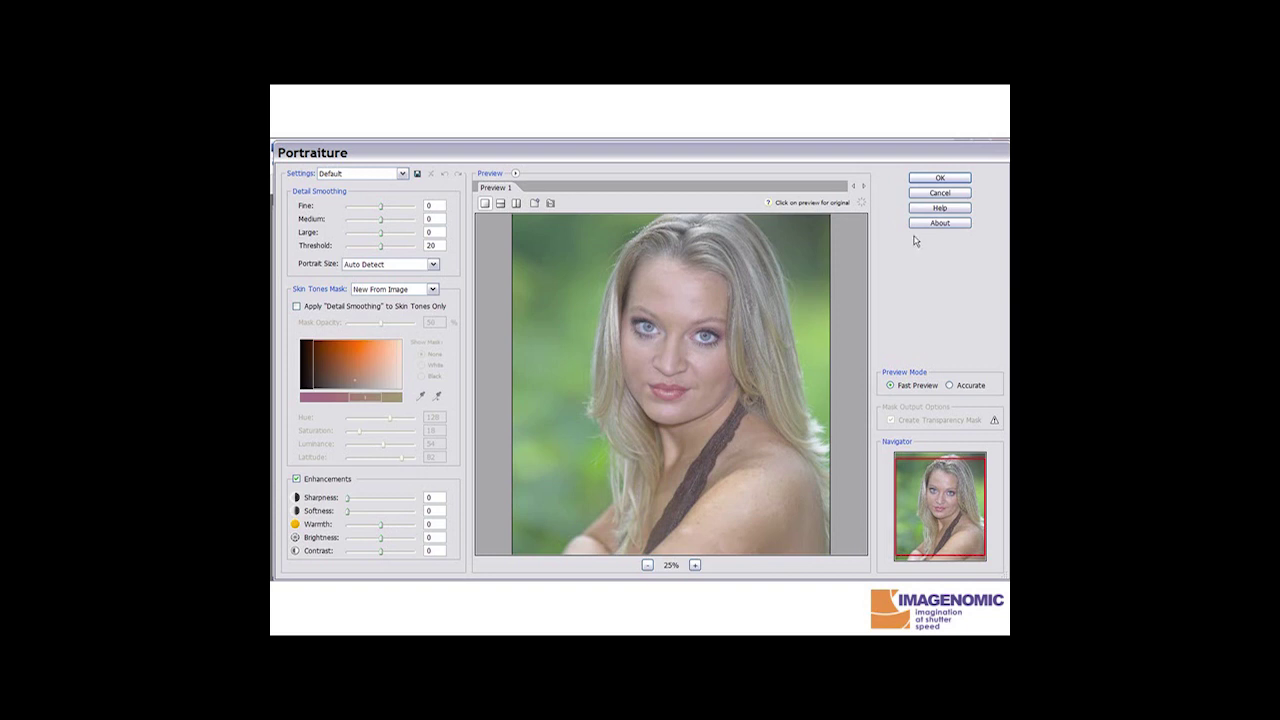
pyautogui.click(916, 180)
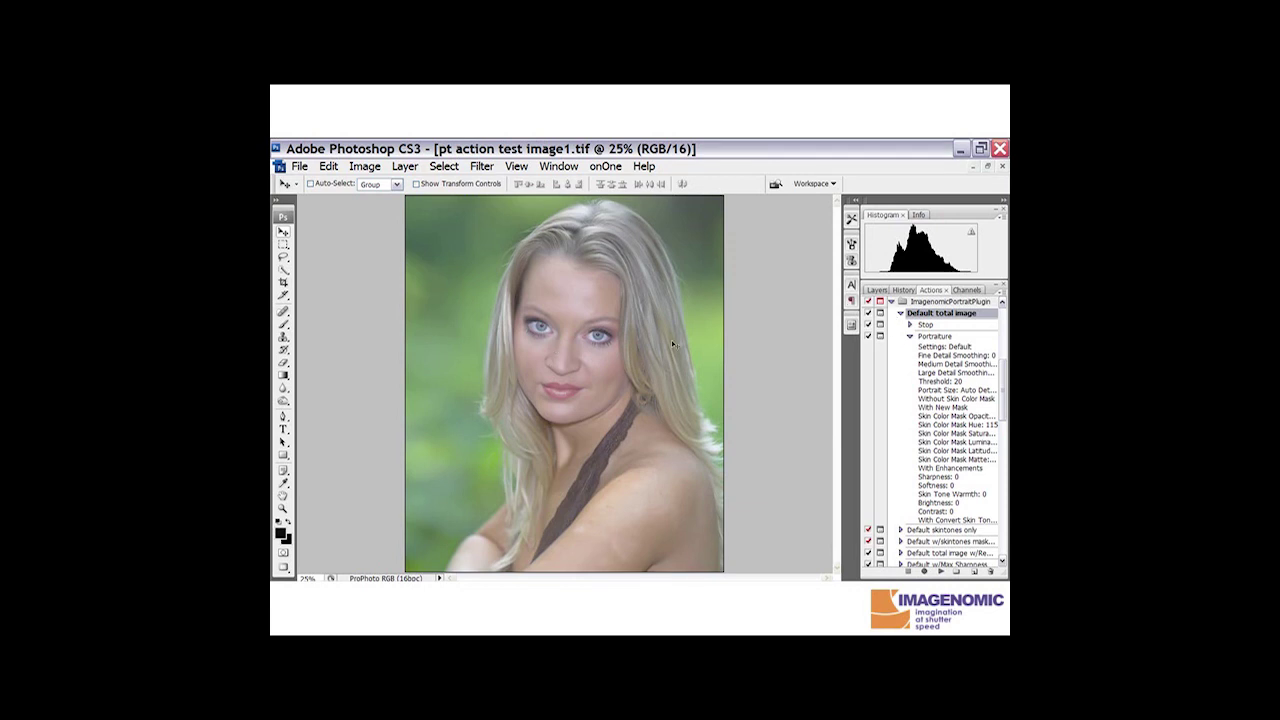
# Step: Collapse 'Default total image' and expand 'Default skintones only' to show its skin colour mask steps
pyautogui.click(900, 313)
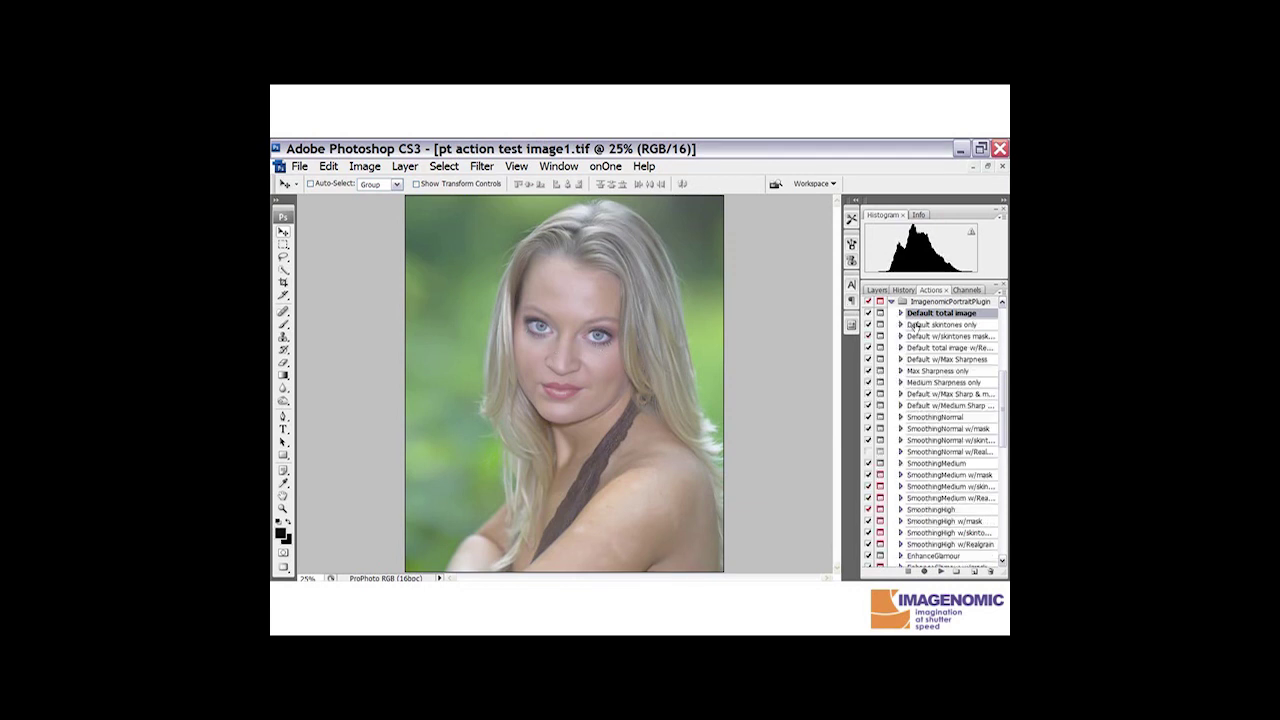
pyautogui.click(928, 325)
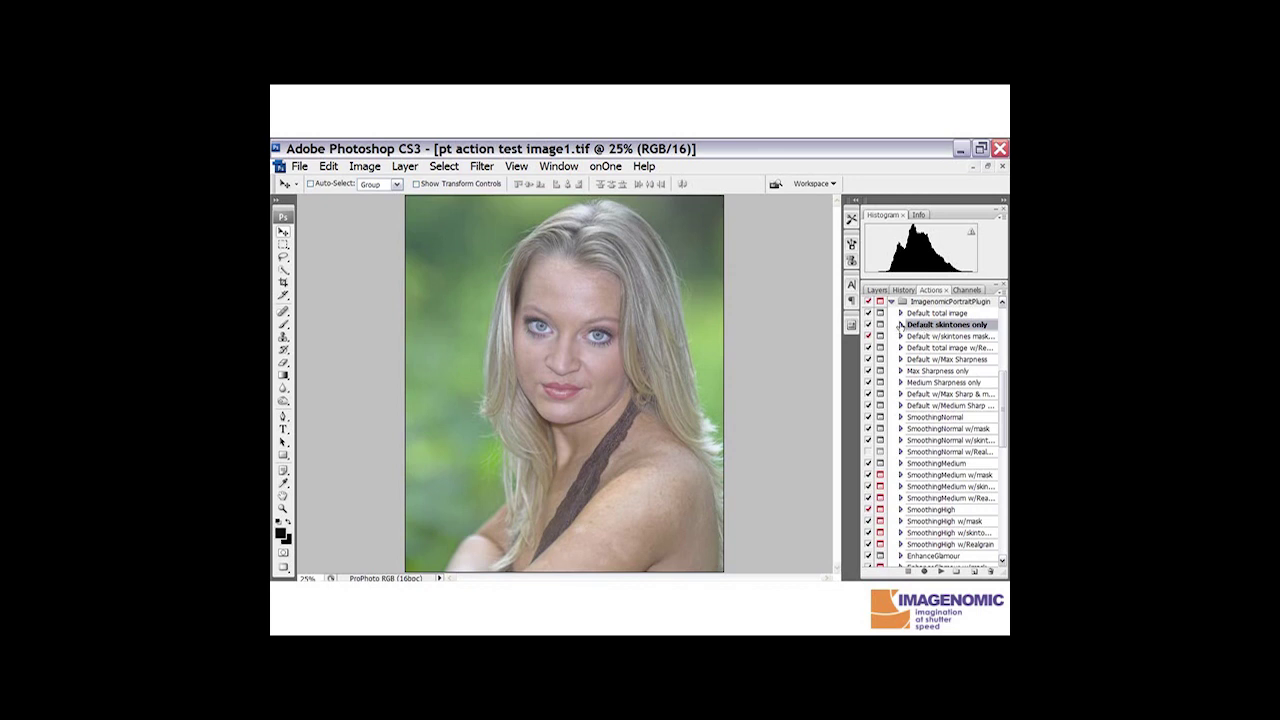
pyautogui.click(900, 325)
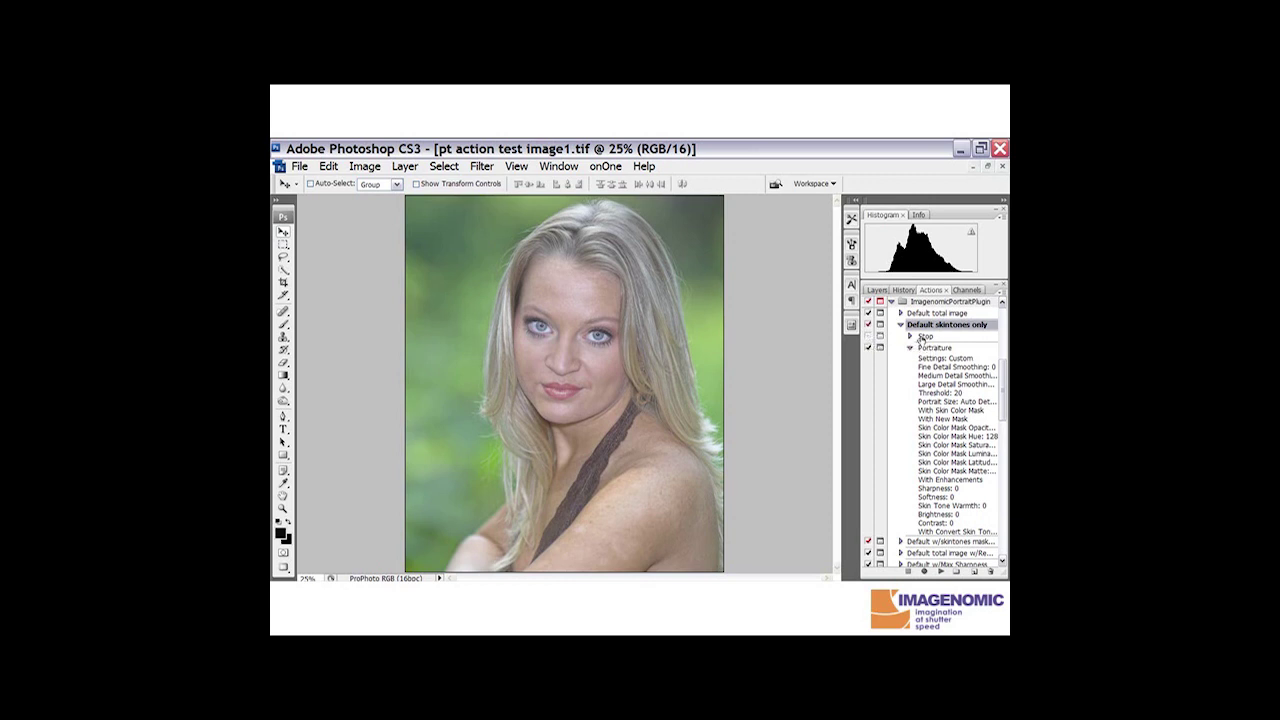
# Step: Play 'Default skintones only' and accept Portraiture so only the skin-tones mask is smoothed
pyautogui.click(941, 571)
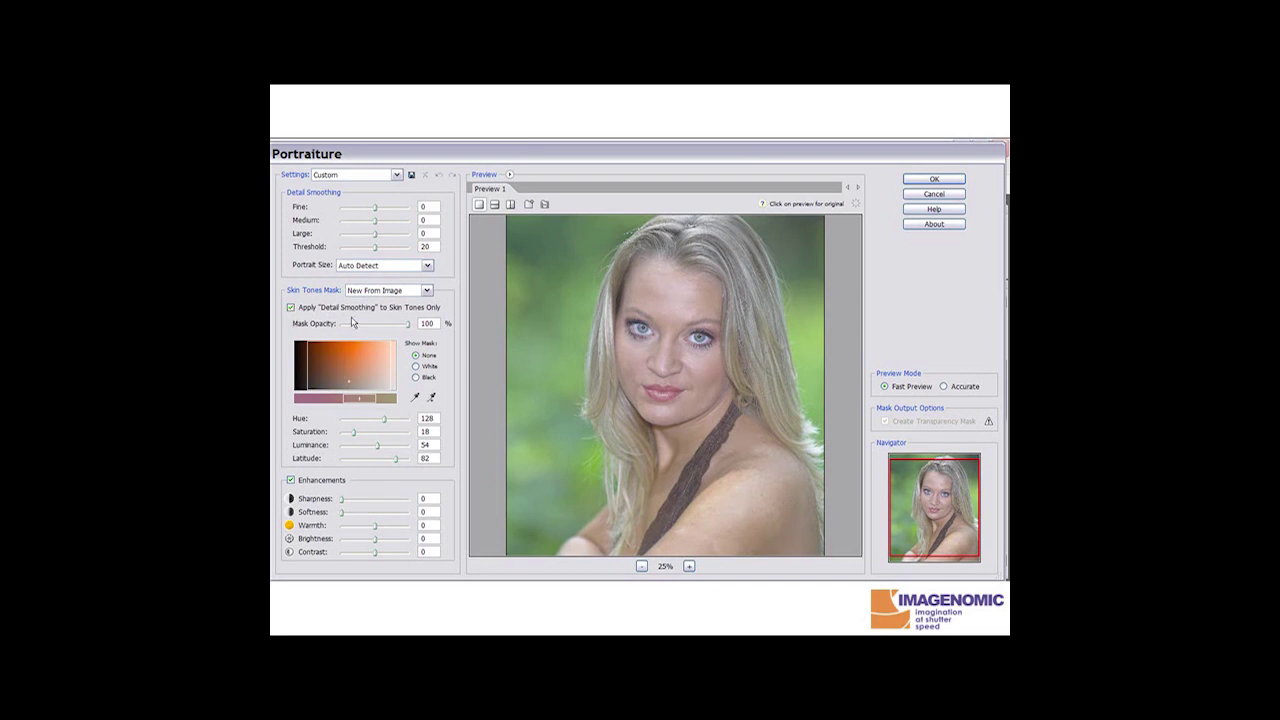
pyautogui.click(934, 180)
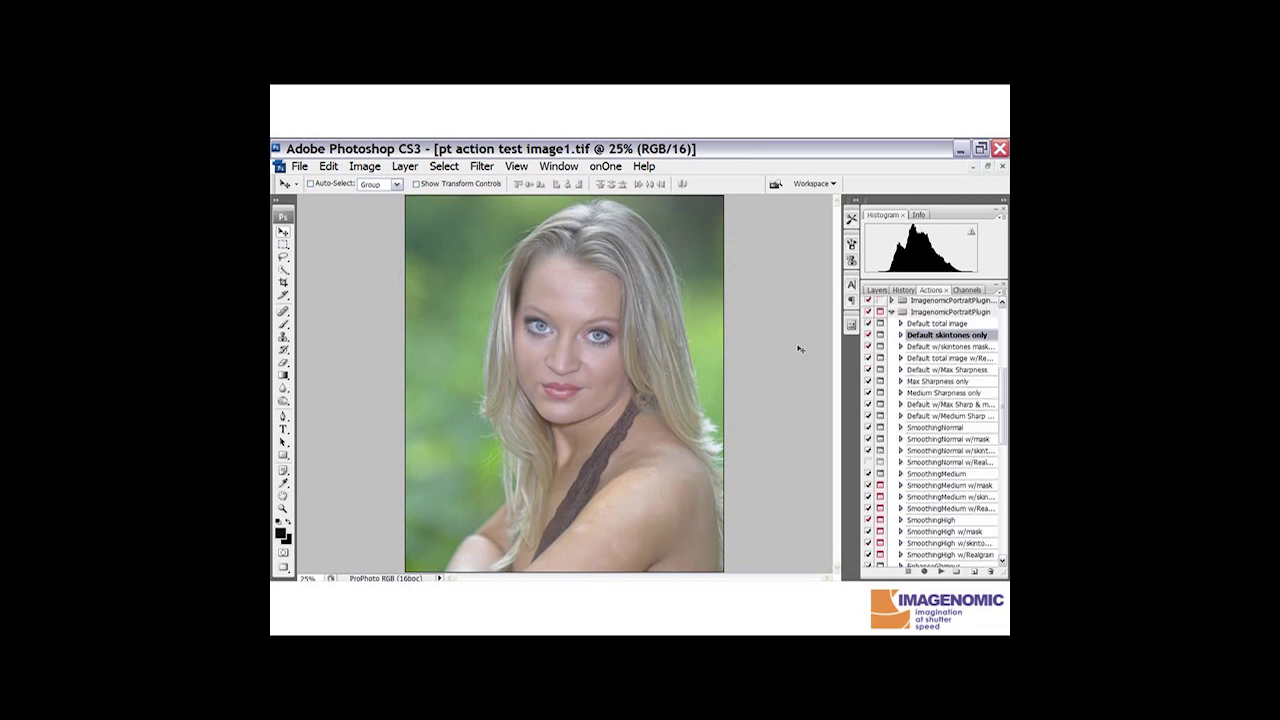
# Step: Play 'Default w/skintones mask layer' and accept Portraiture to put masked smoothing on Layer 1
pyautogui.click(918, 347)
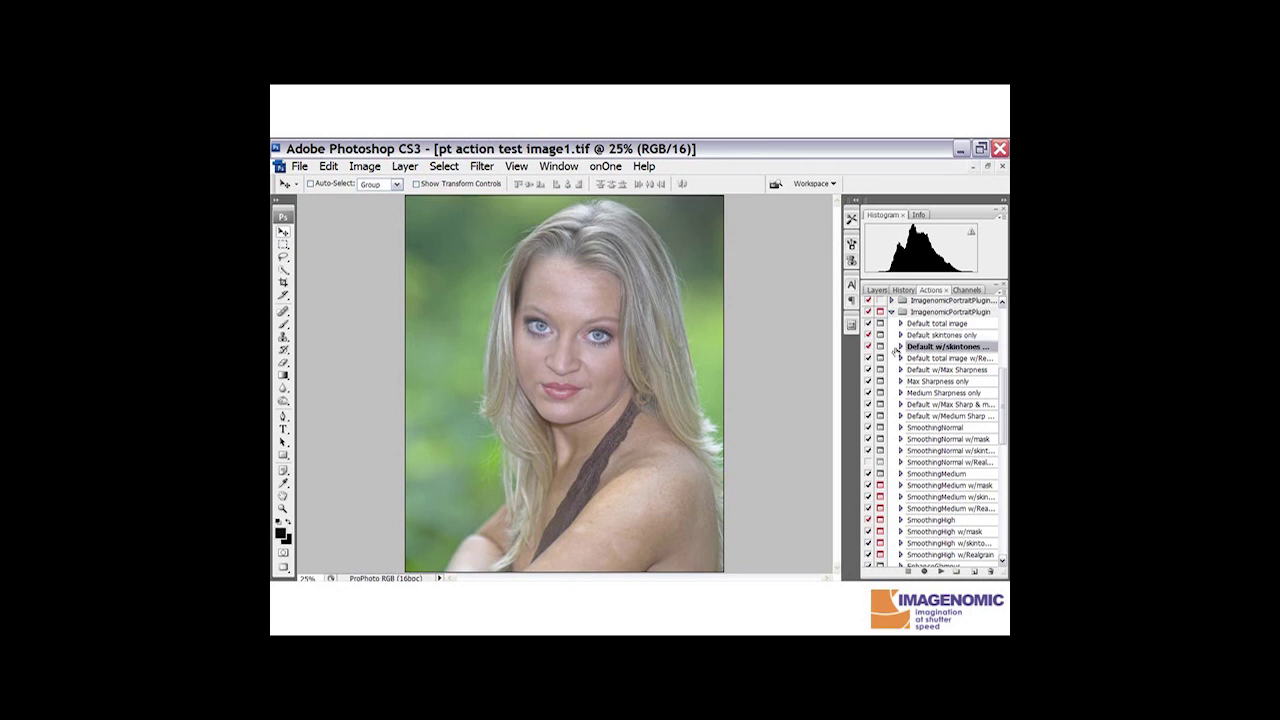
pyautogui.click(900, 347)
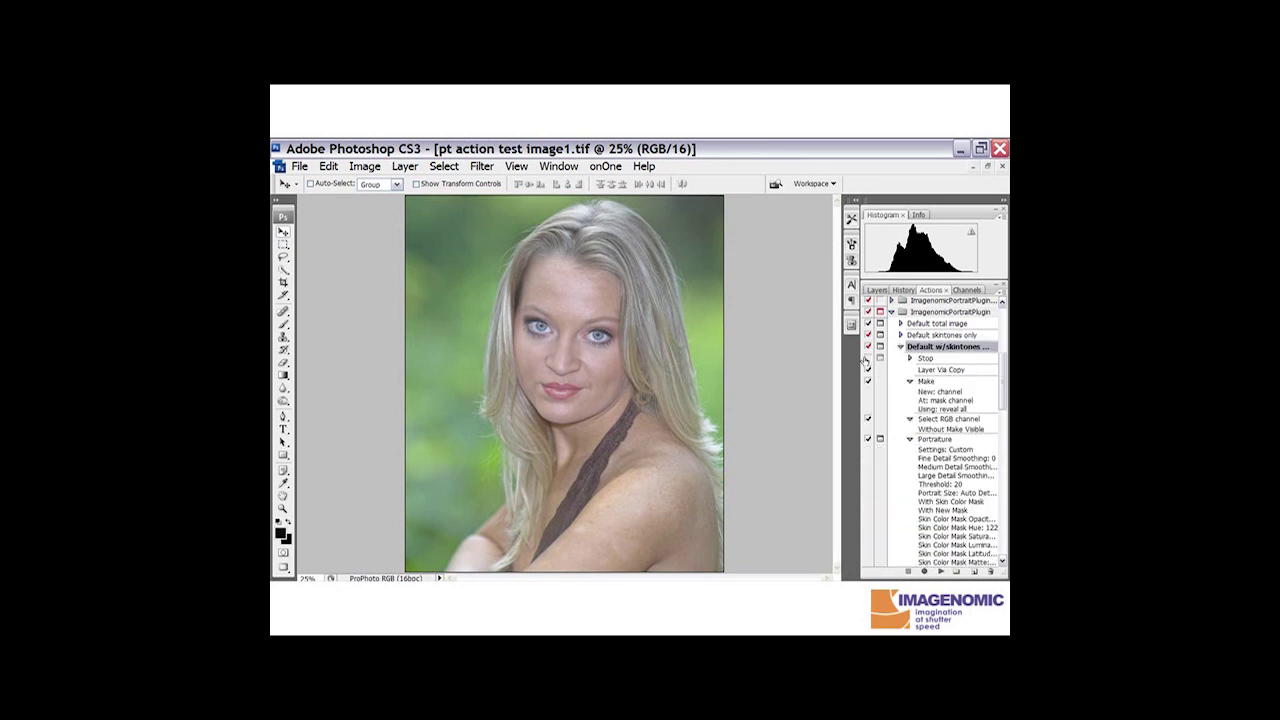
pyautogui.click(940, 571)
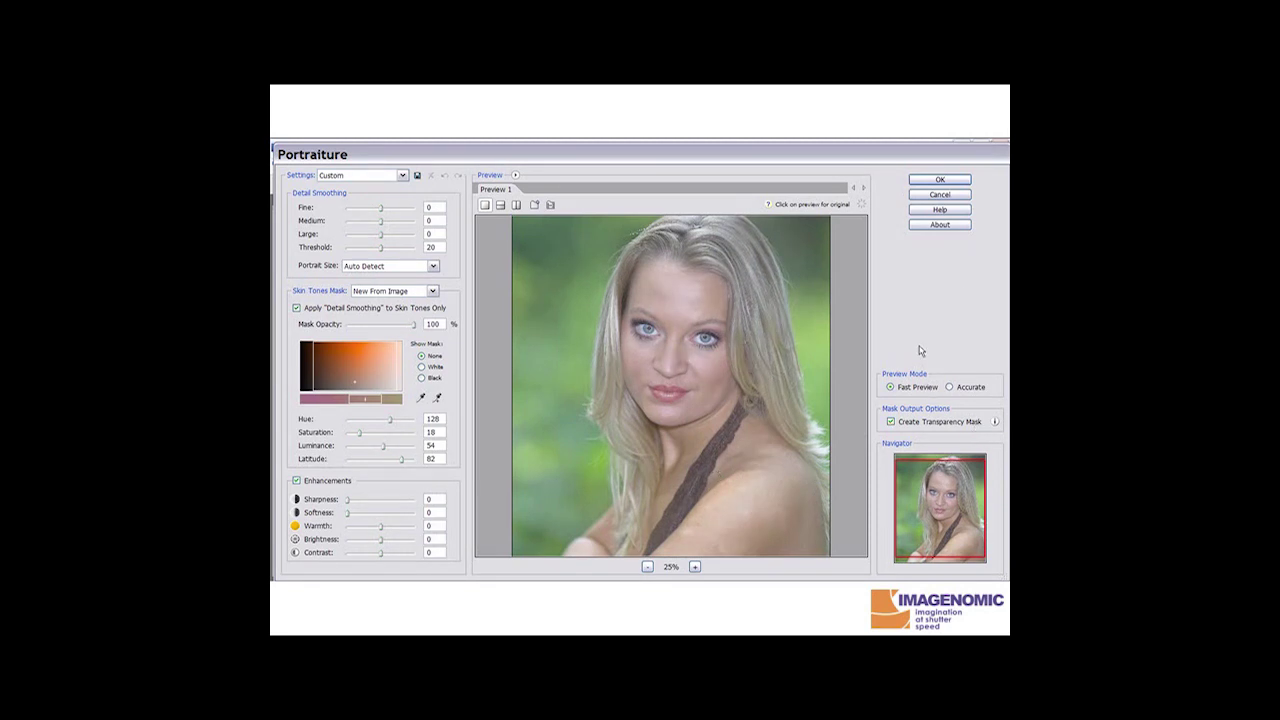
pyautogui.click(940, 180)
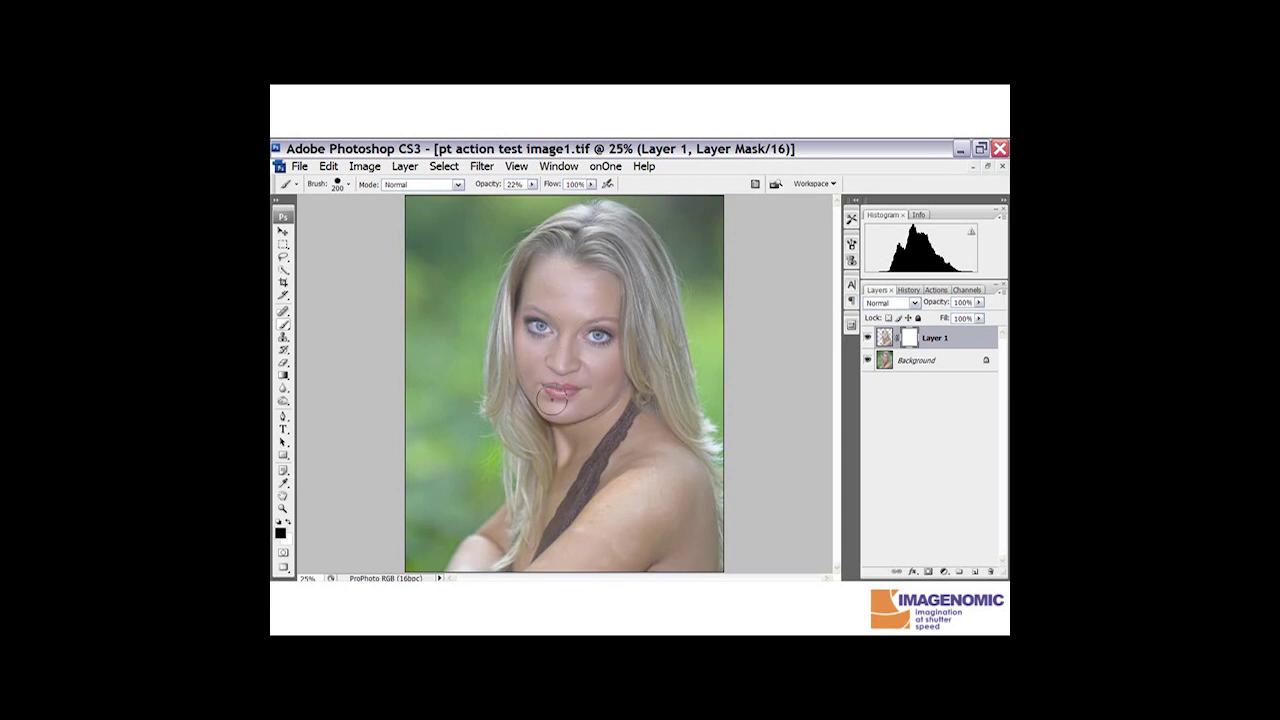
# Step: Set Layer 1's opacity to 89% and target its image thumbnail instead of the mask
pyautogui.click(978, 303)
pyautogui.moveTo(979, 309)
pyautogui.mouseDown()
pyautogui.moveTo(981, 320)
pyautogui.moveTo(958, 320)
pyautogui.moveTo(984, 320)
pyautogui.mouseUp()
pyautogui.click(884, 338)
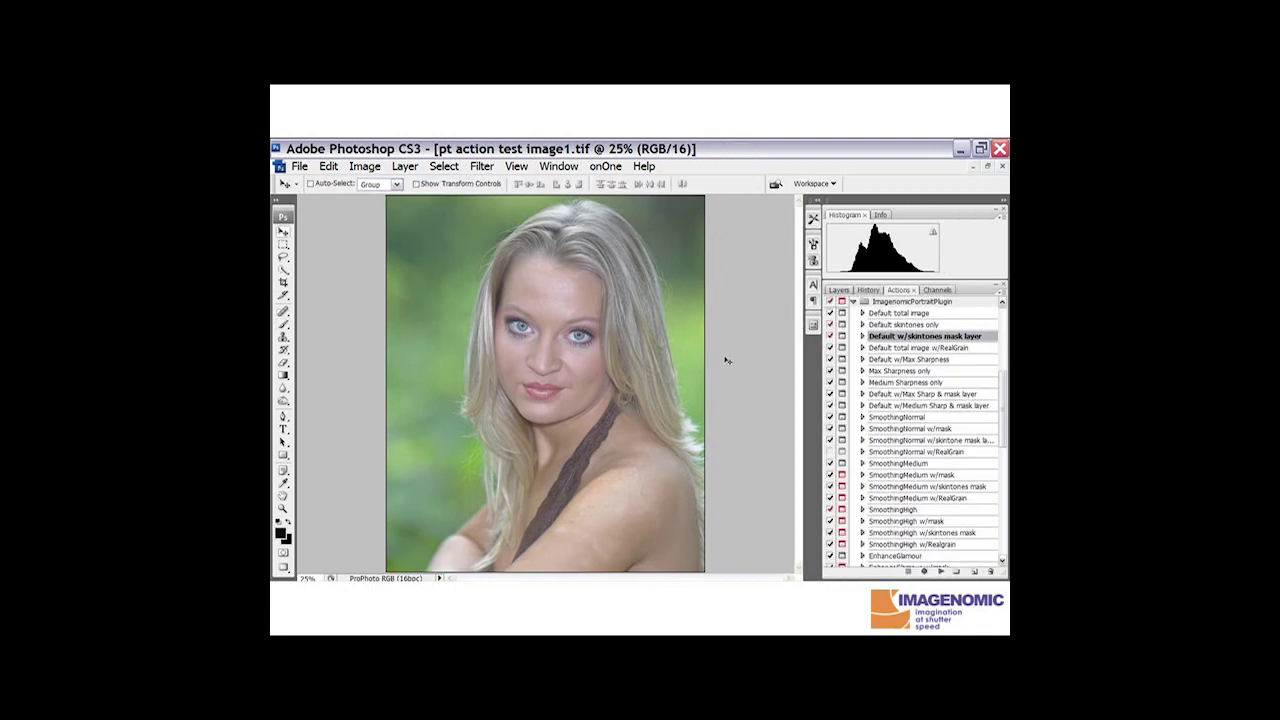
# Step: Play 'Default total image w/RealGrain' without its message step, accepting Portraiture and the Film Grain settings
pyautogui.click(900, 348)
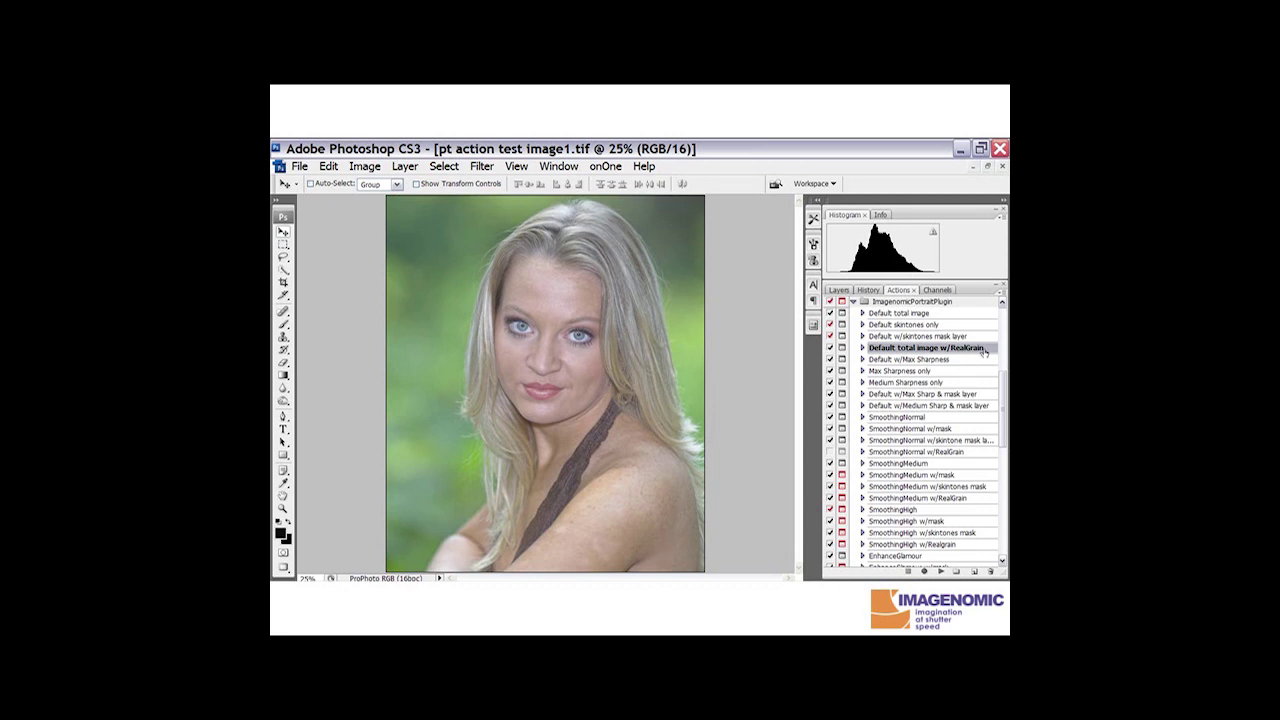
pyautogui.click(861, 348)
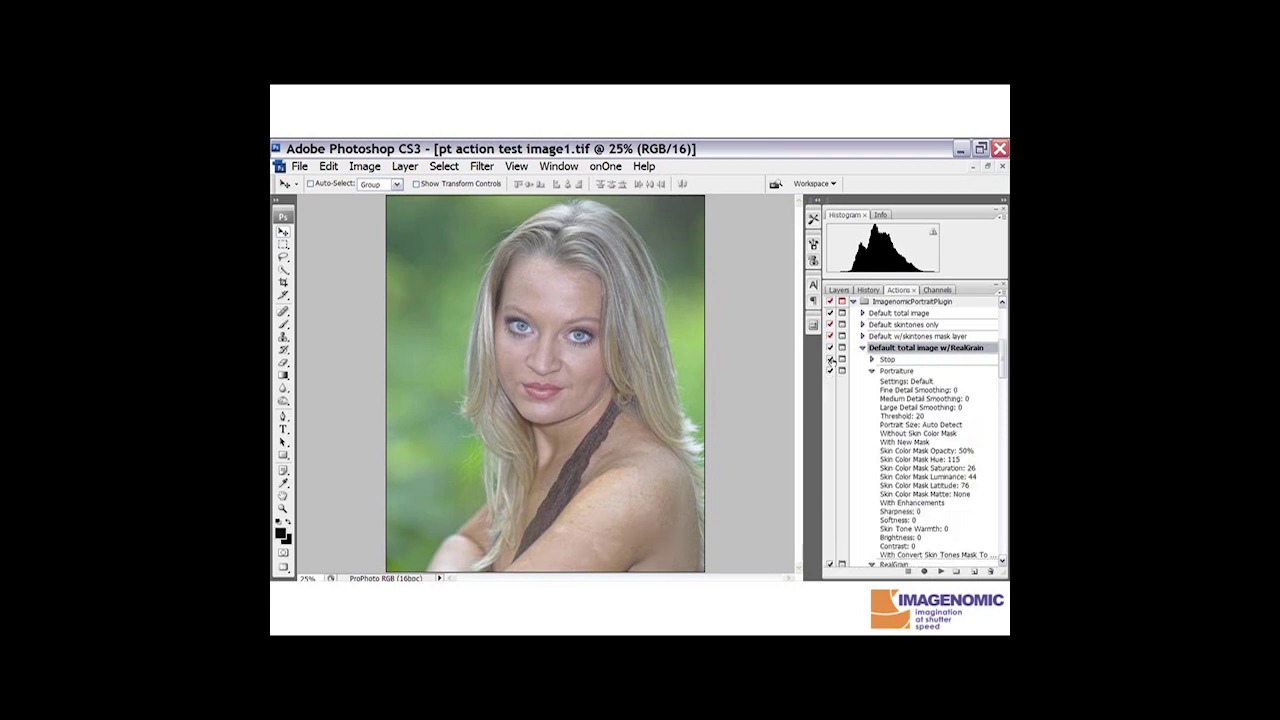
pyautogui.click(830, 360)
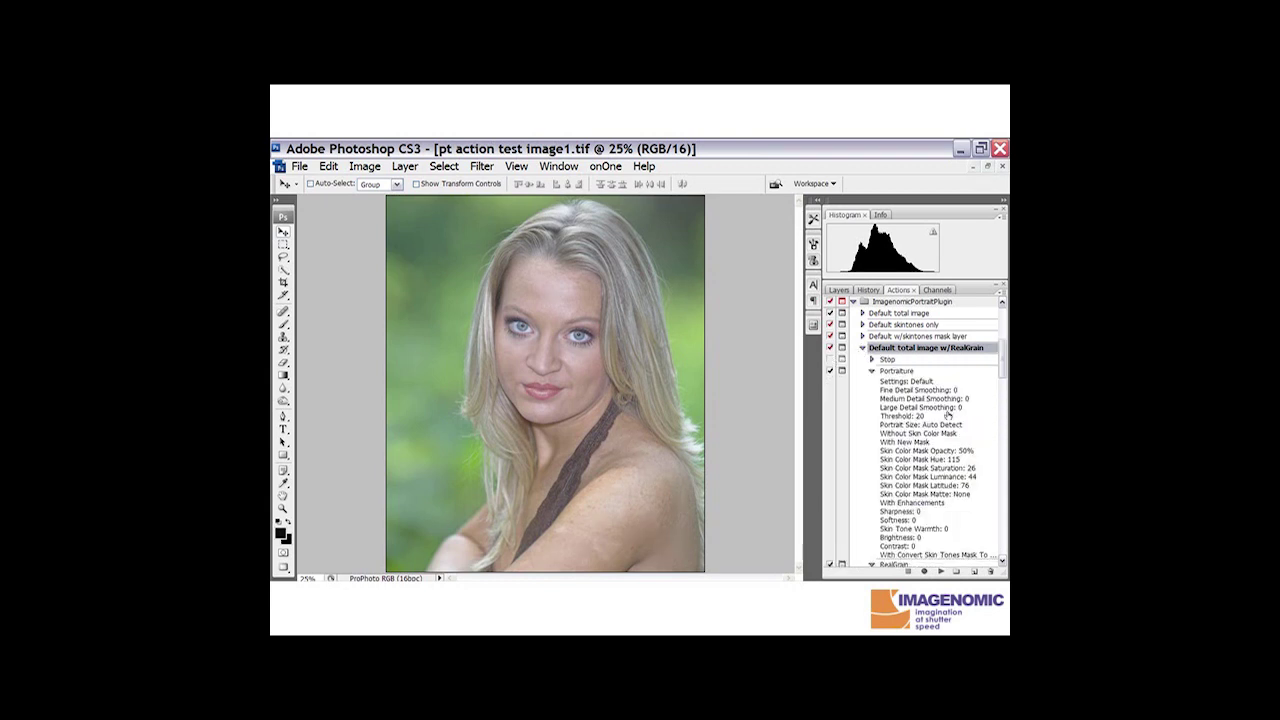
pyautogui.click(940, 571)
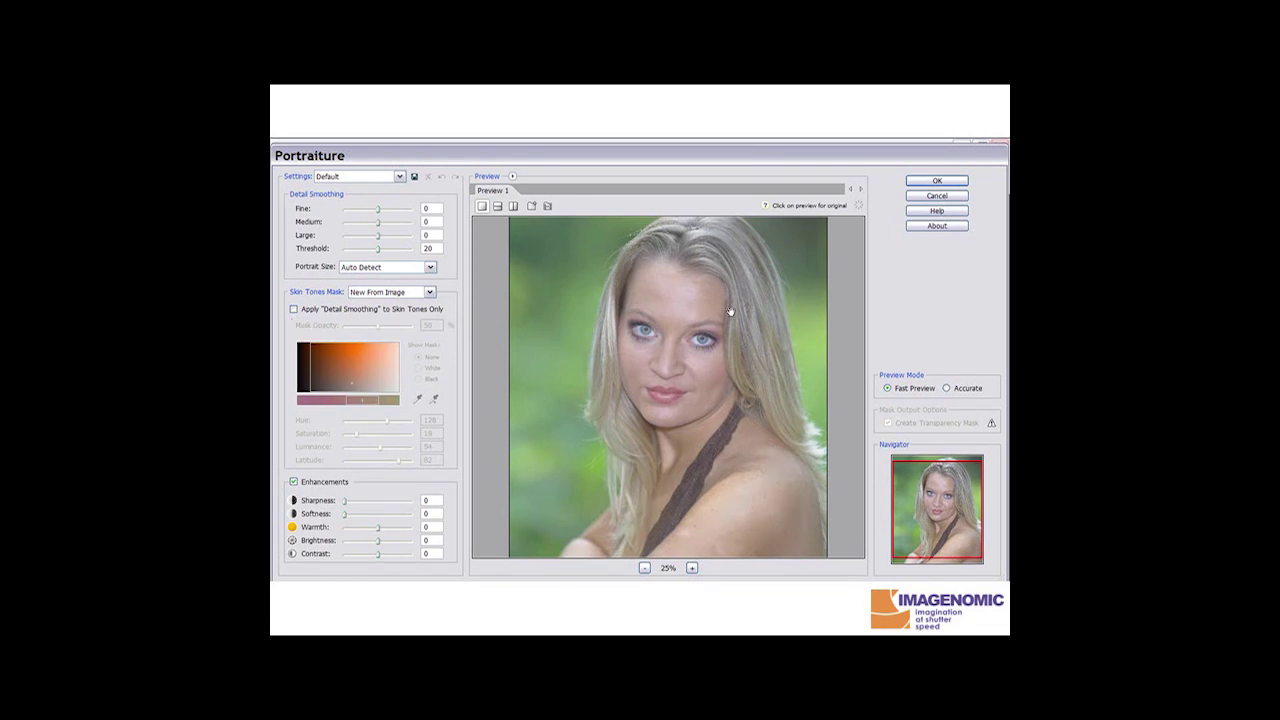
pyautogui.click(916, 183)
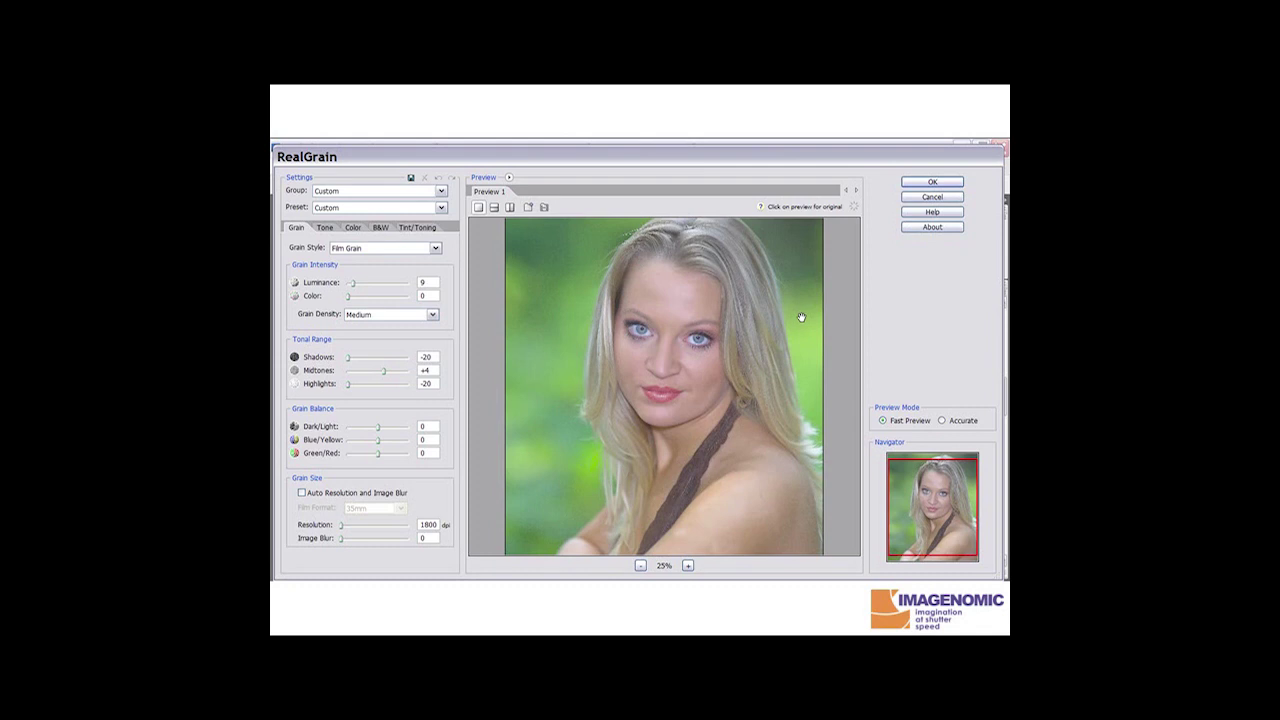
pyautogui.click(932, 182)
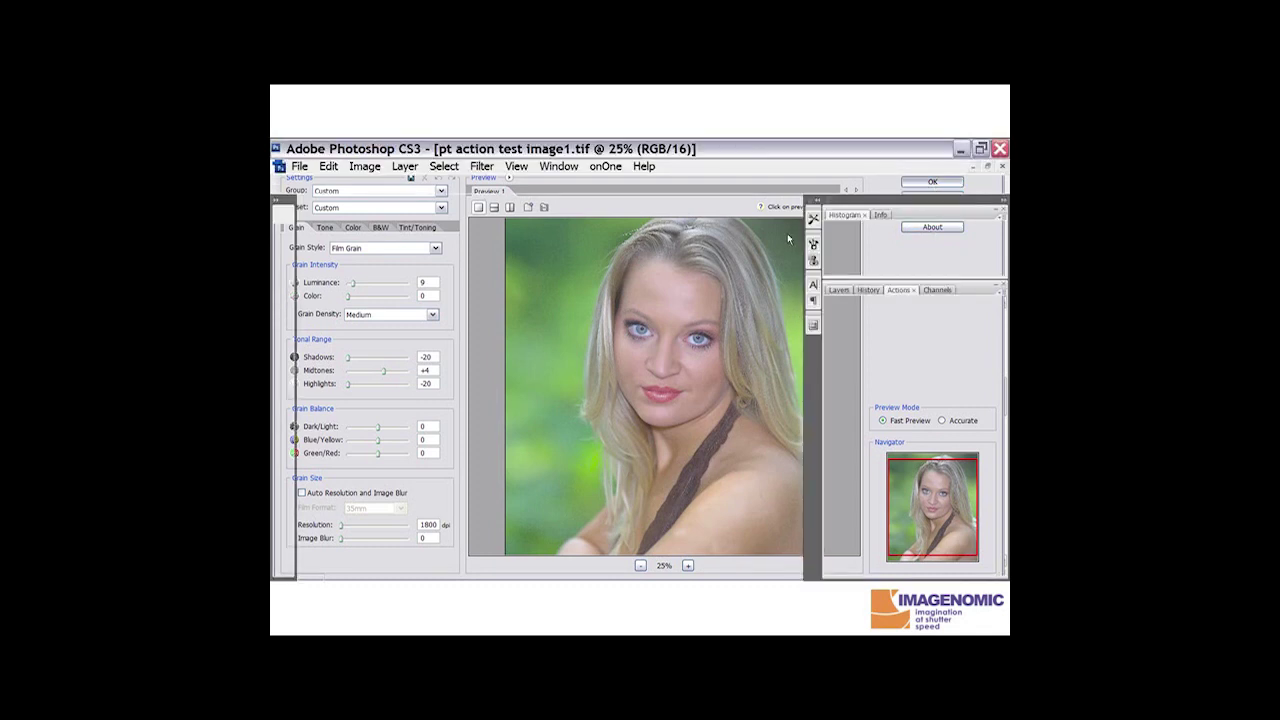
# Step: View the original in History, return to the final RealGrain state, then go back to Actions
pyautogui.click(843, 291)
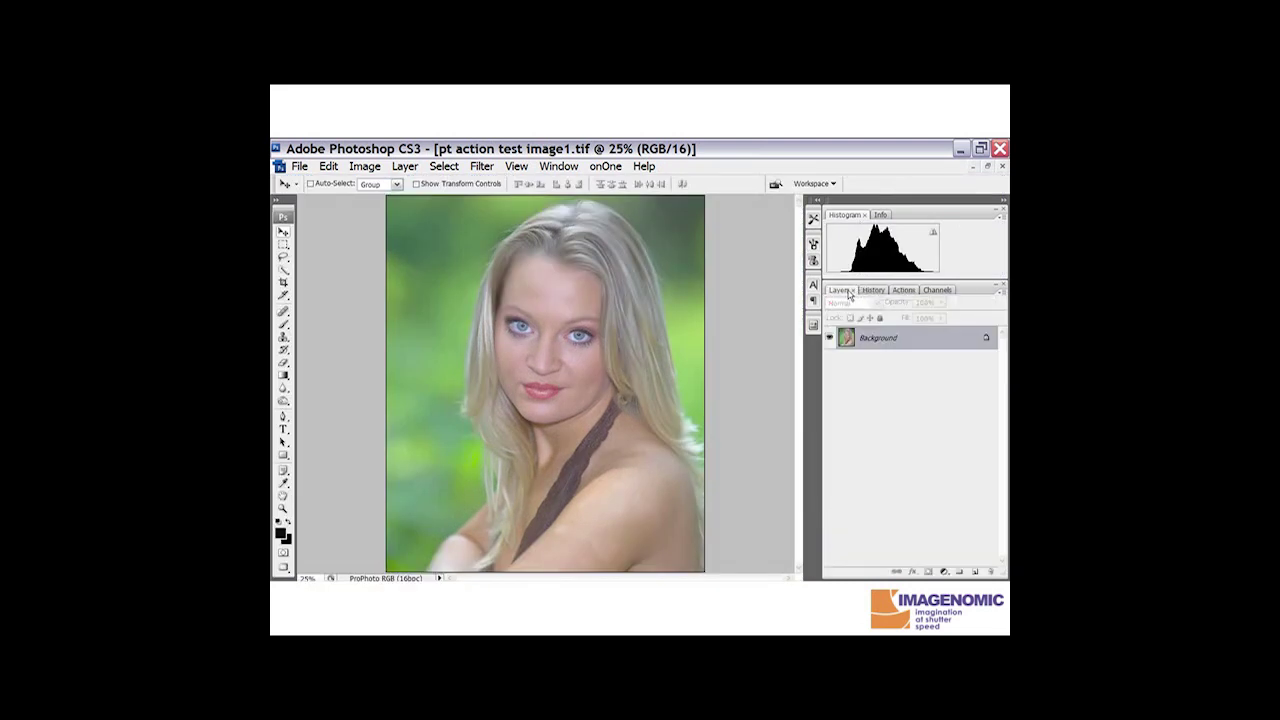
pyautogui.click(870, 290)
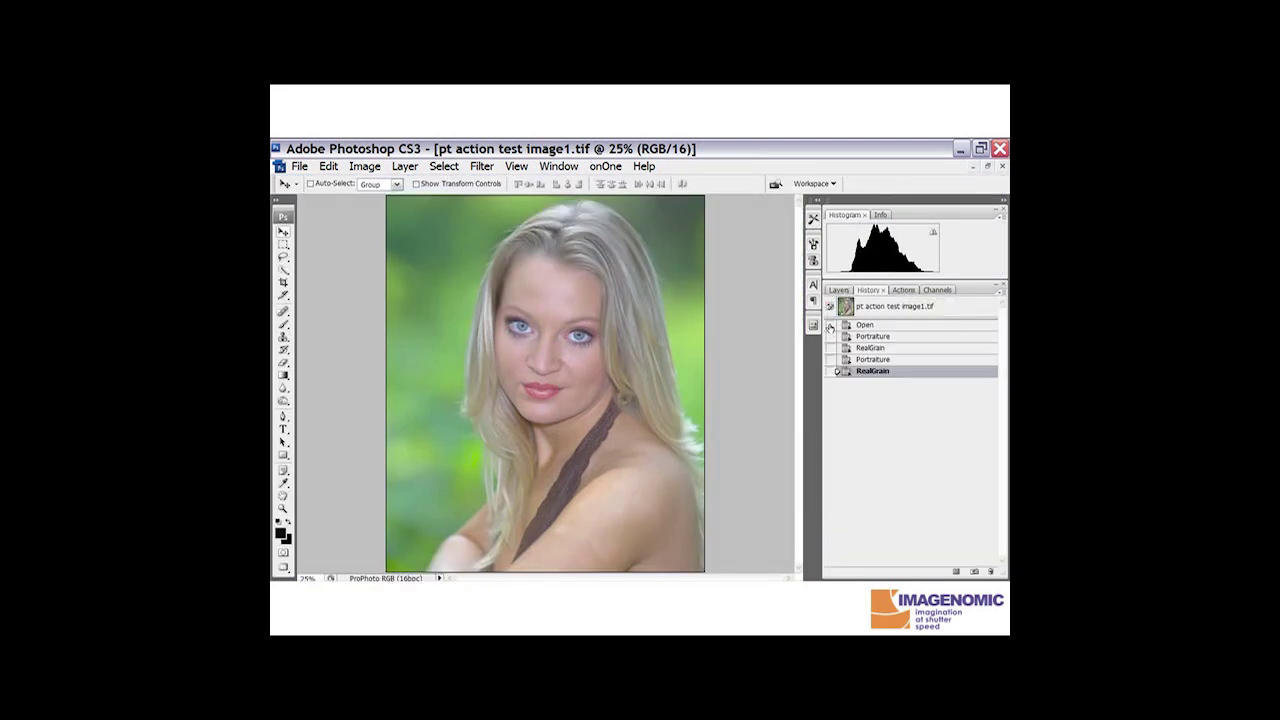
pyautogui.click(846, 326)
pyautogui.click(860, 371)
pyautogui.click(903, 290)
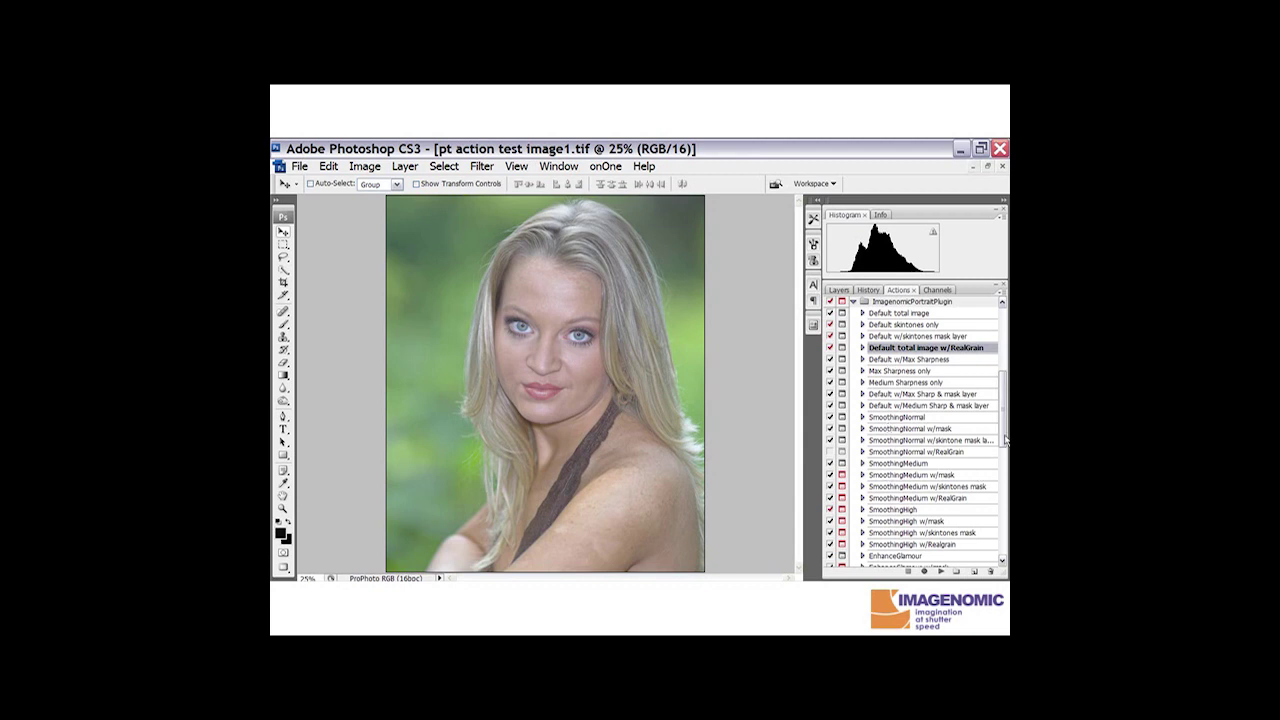
pyautogui.moveTo(1005, 440); pyautogui.dragTo(1003, 490)
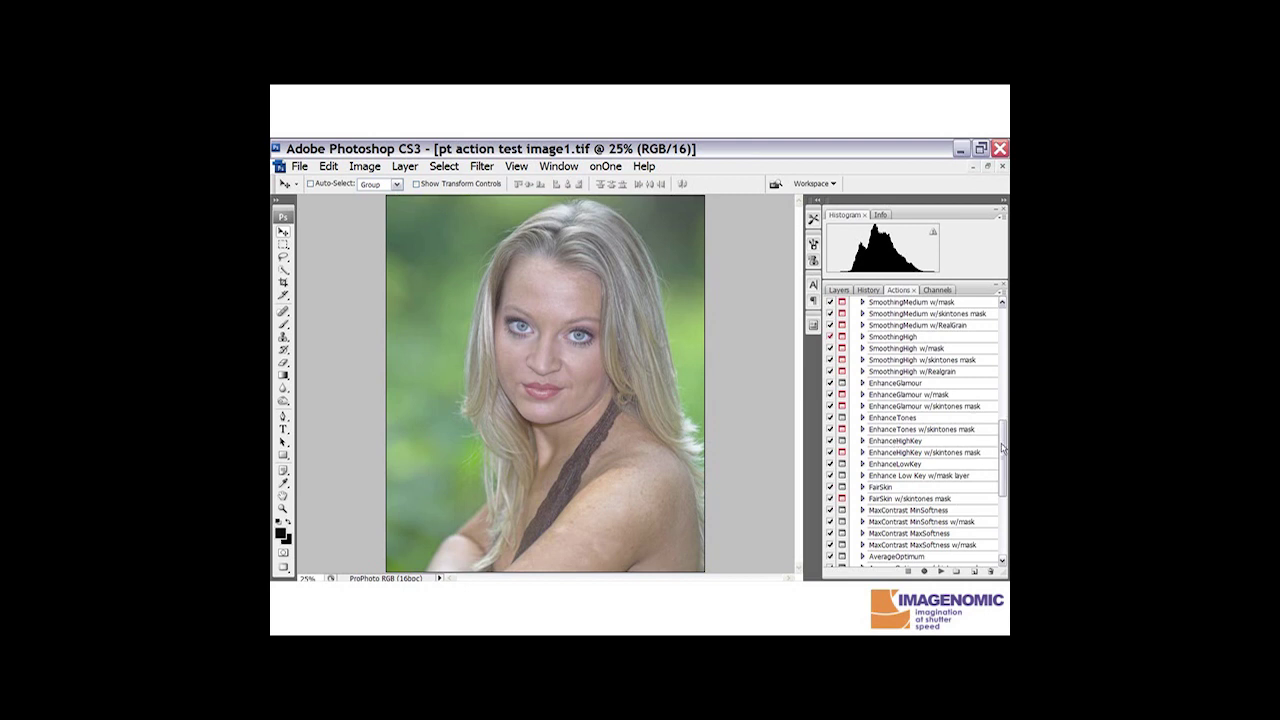
# Step: Scroll down the Imagenomic action list and select the ColorWasher action
pyautogui.scroll(-3, 1002, 448)
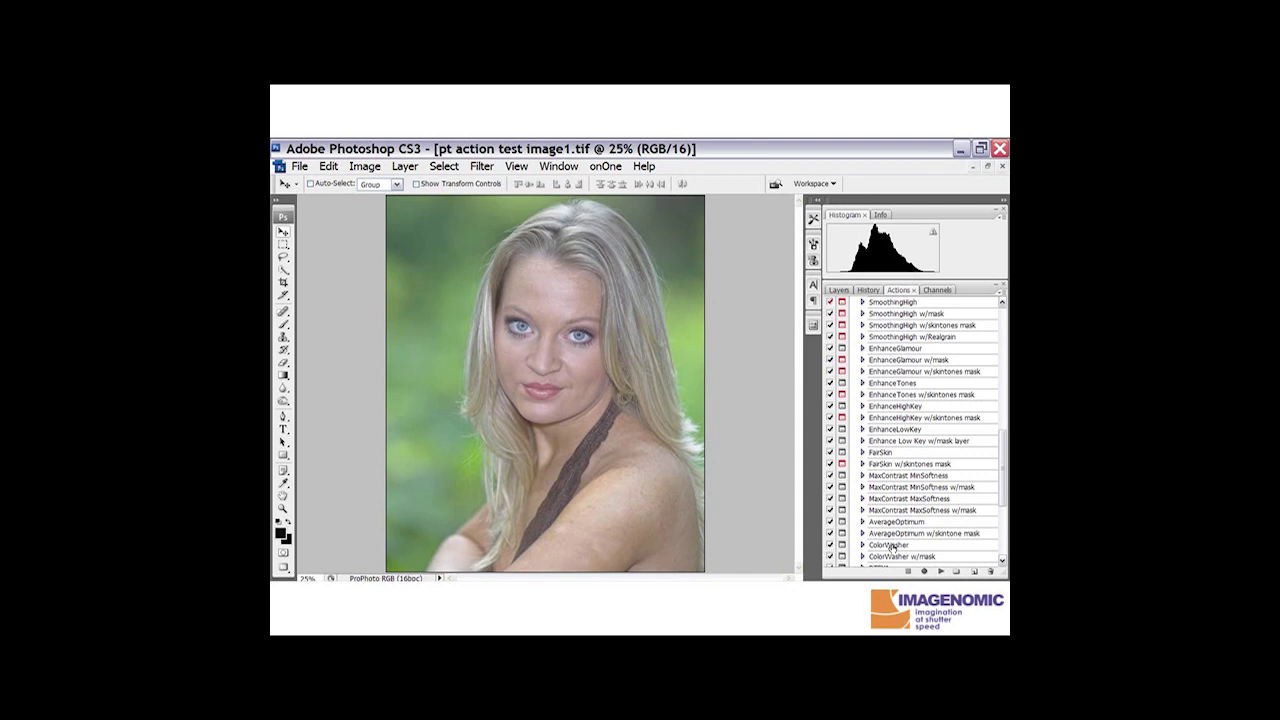
pyautogui.click(891, 546)
pyautogui.scroll(-2, 904, 461)
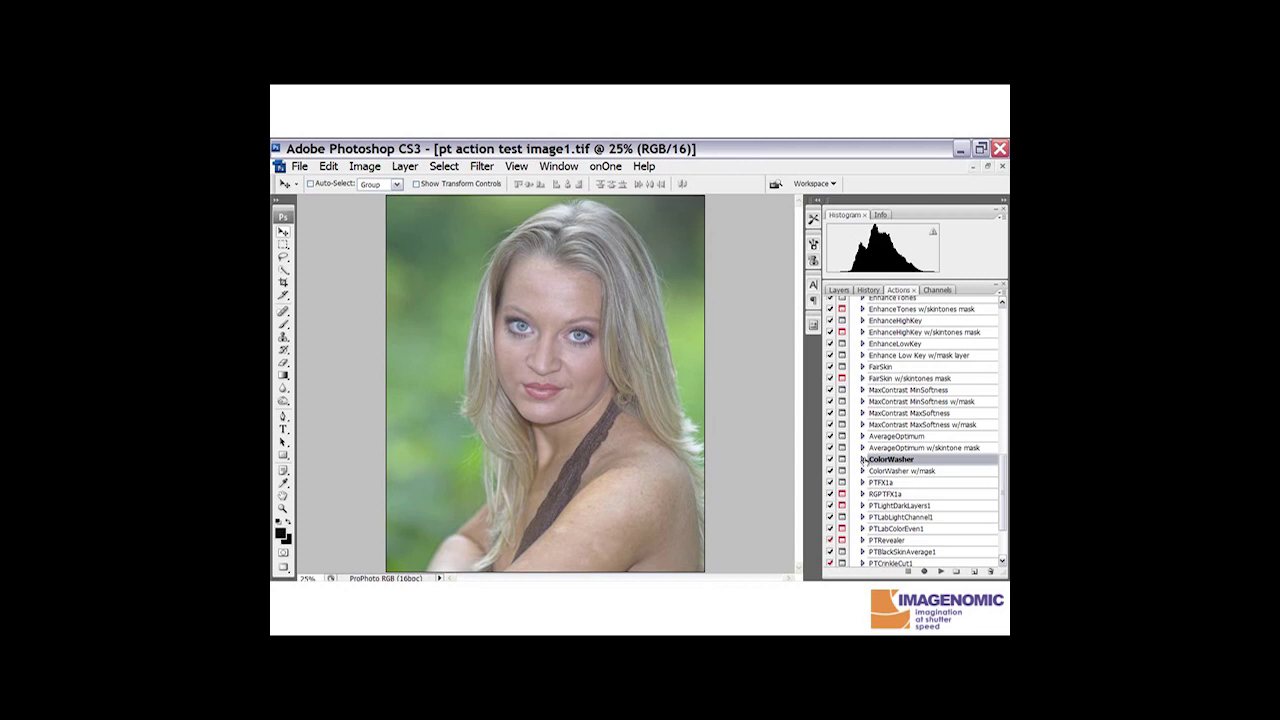
# Step: Play ColorWasher to open Portraiture with Fine -12, Medium +5, Large +20 and contrast +20
pyautogui.click(862, 459)
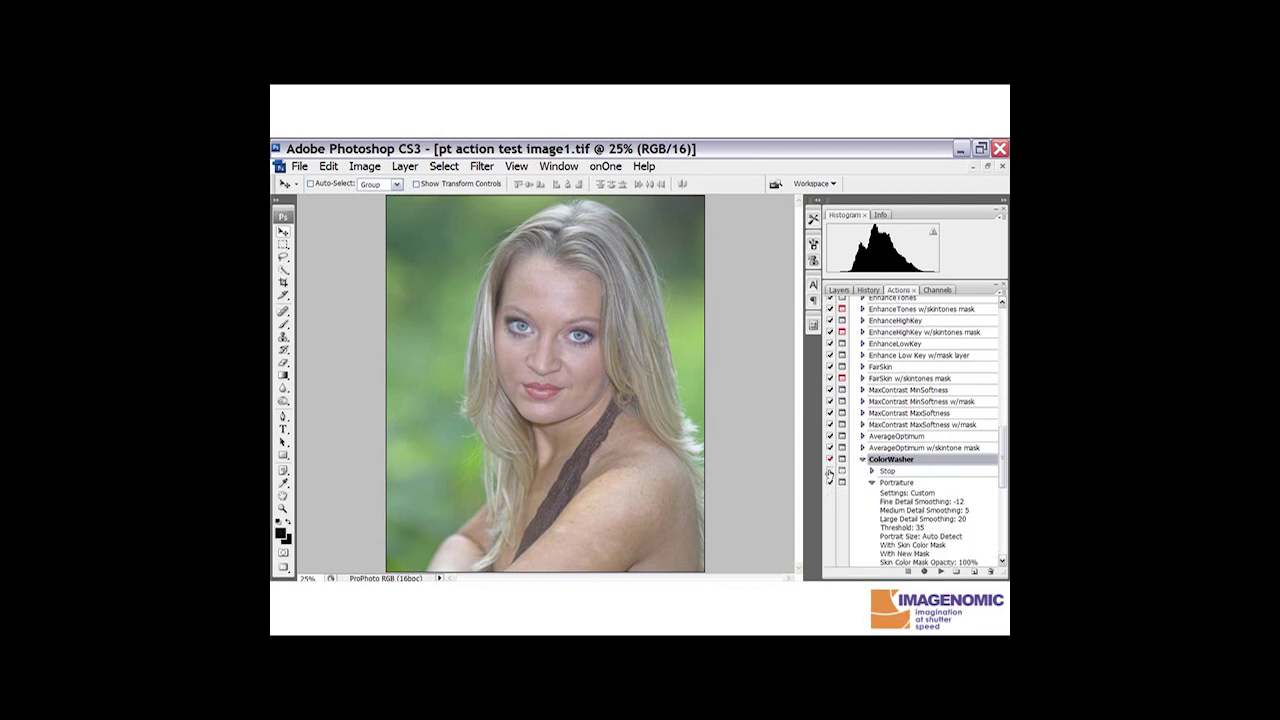
pyautogui.click(941, 571)
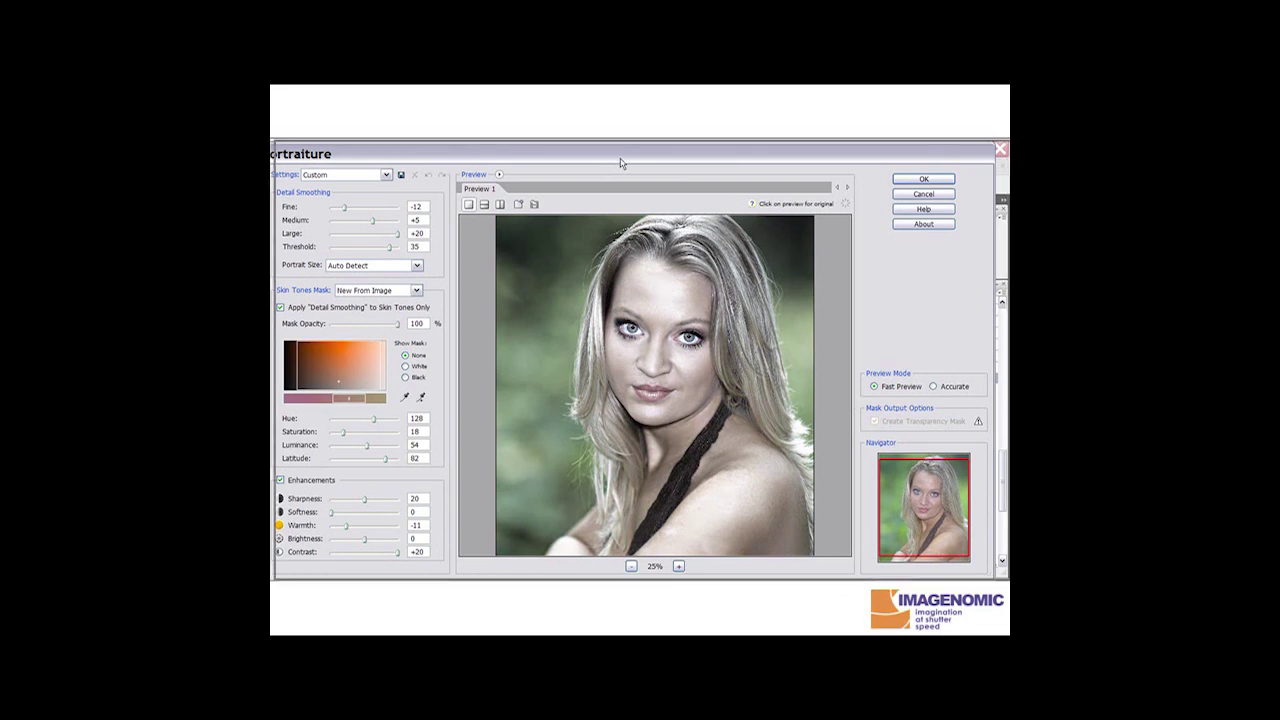
# Step: Fine-tune the Portraiture skin tone Warmth slider to -16 and apply the filter with OK
pyautogui.moveTo(620, 163); pyautogui.dragTo(636, 161)
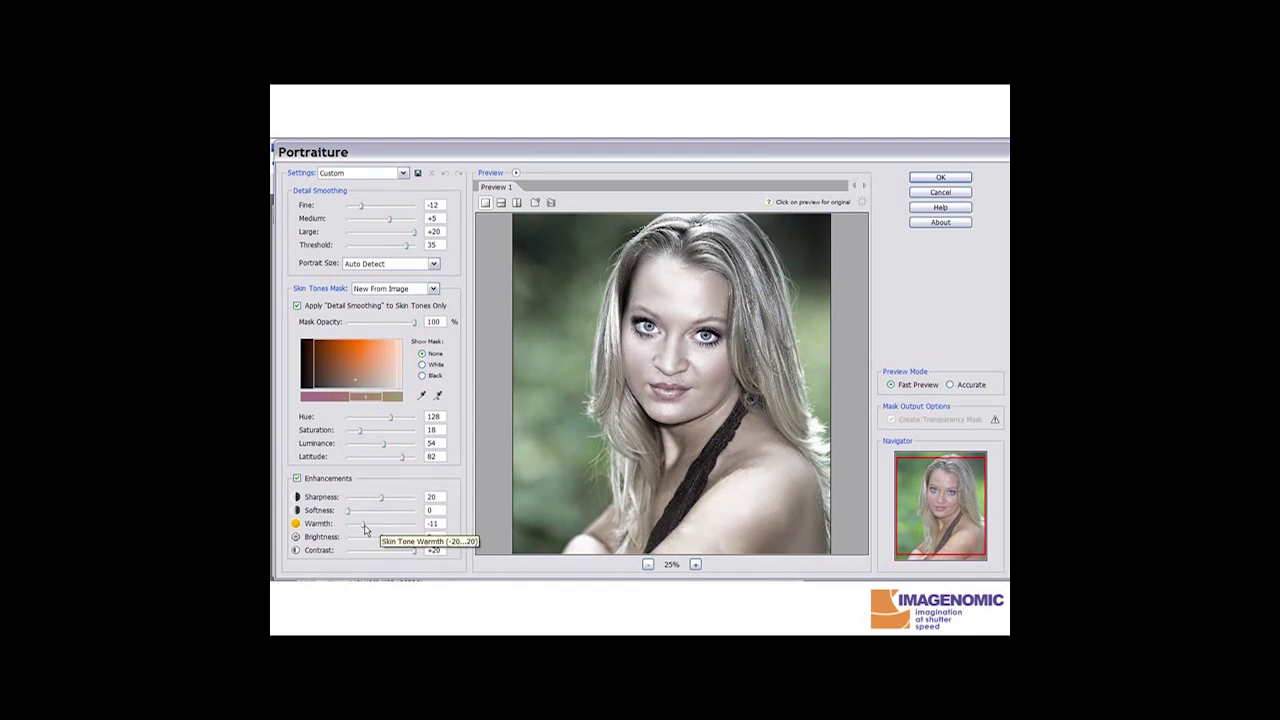
pyautogui.moveTo(365, 530); pyautogui.dragTo(395, 528)
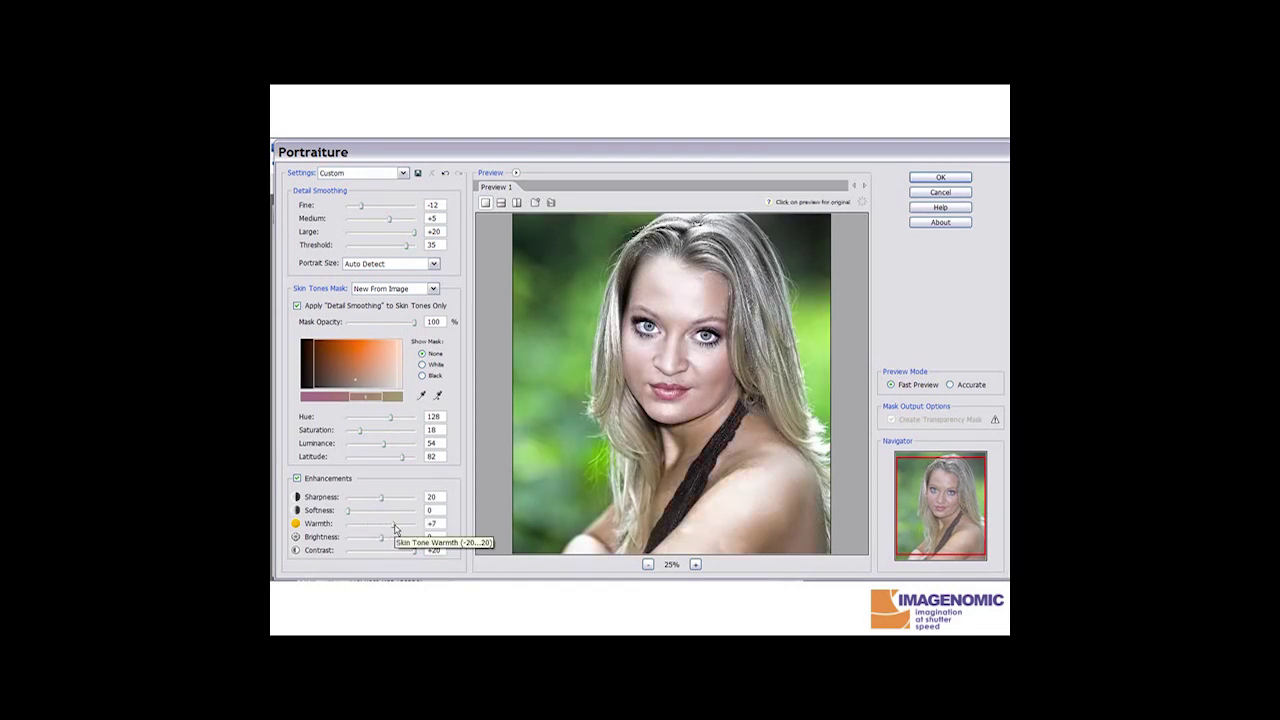
pyautogui.moveTo(395, 528); pyautogui.dragTo(361, 531)
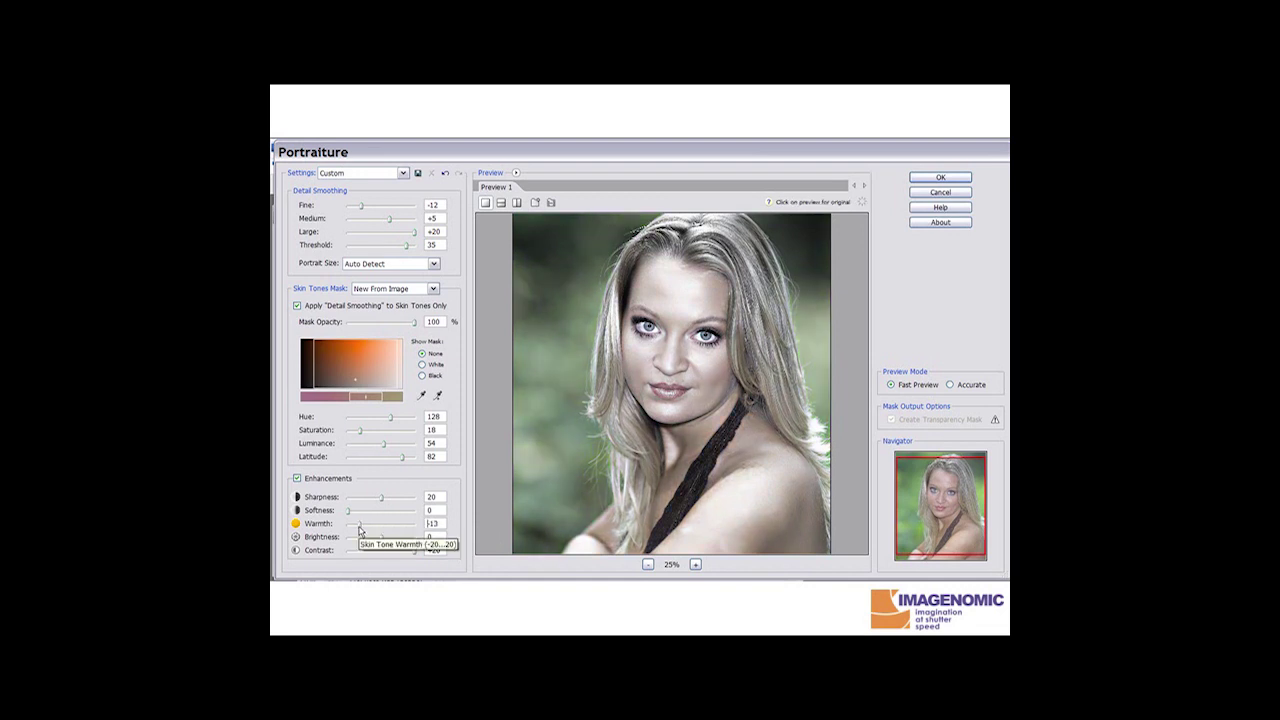
pyautogui.moveTo(360, 530); pyautogui.dragTo(353, 528)
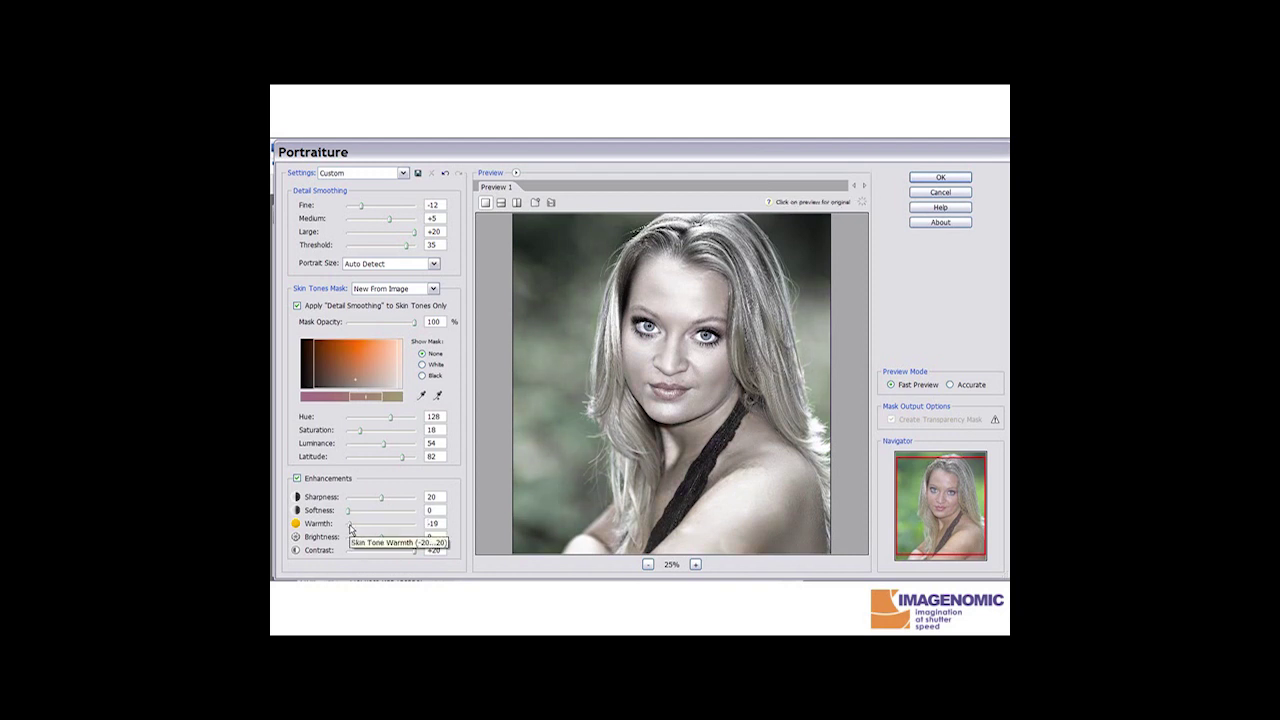
pyautogui.moveTo(353, 528); pyautogui.dragTo(355, 528)
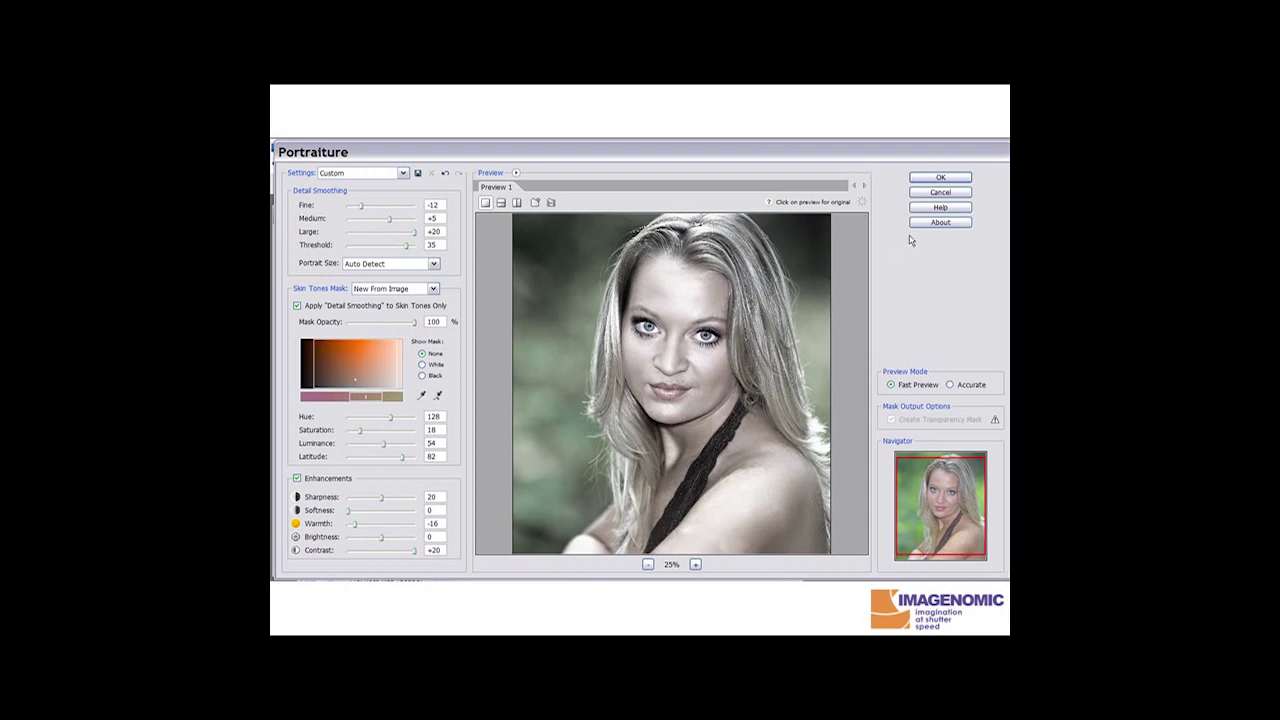
pyautogui.click(930, 178)
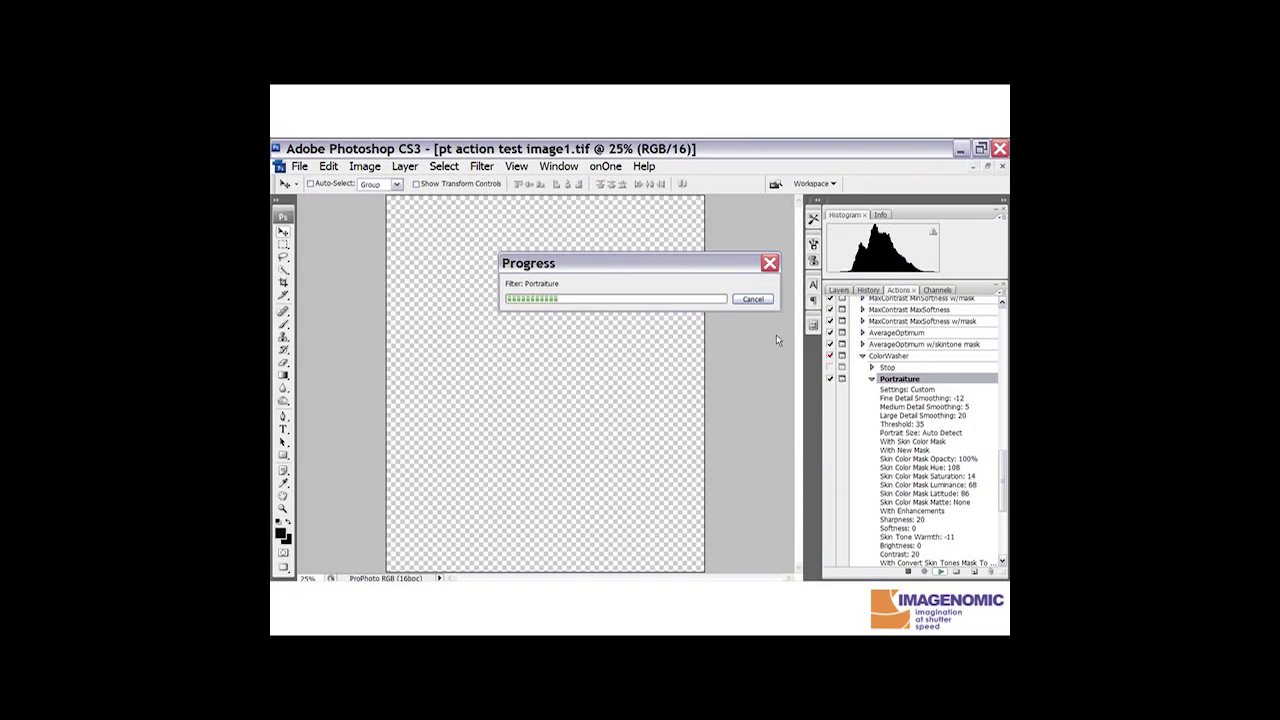
# Step: In History, compare the original Open state against the last Portraiture state
pyautogui.click(850, 290)
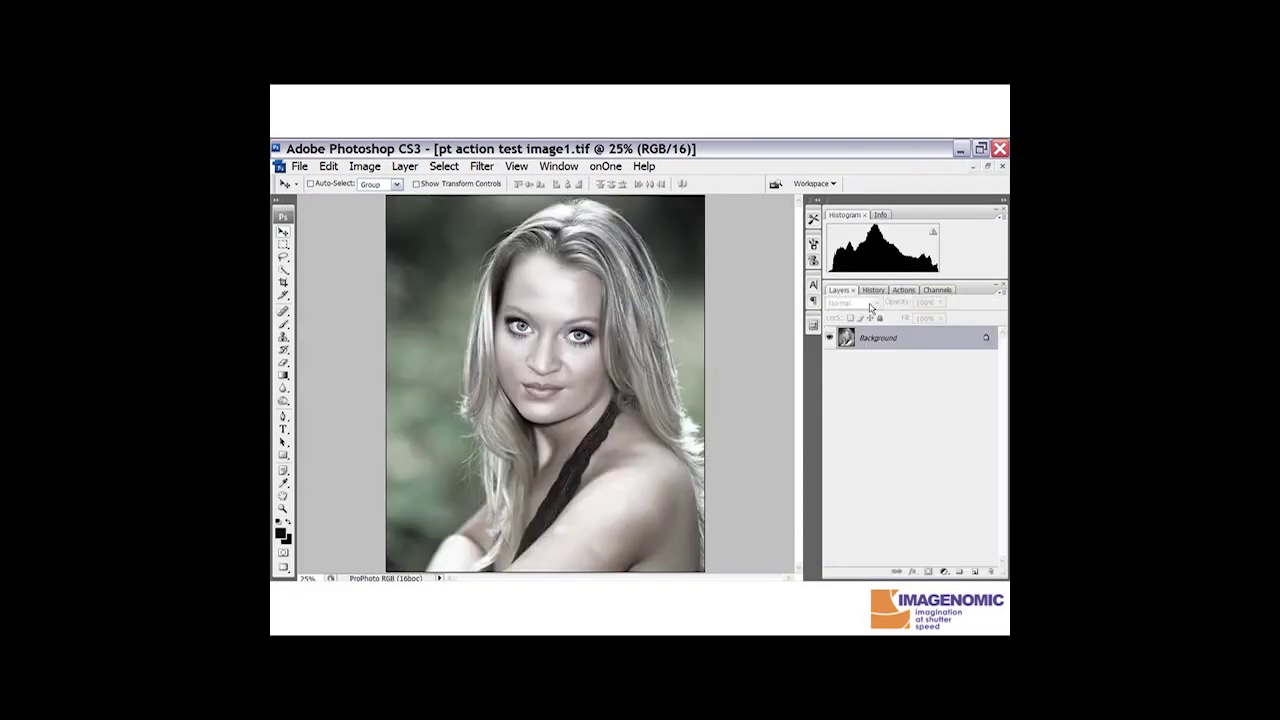
pyautogui.click(869, 290)
pyautogui.click(876, 328)
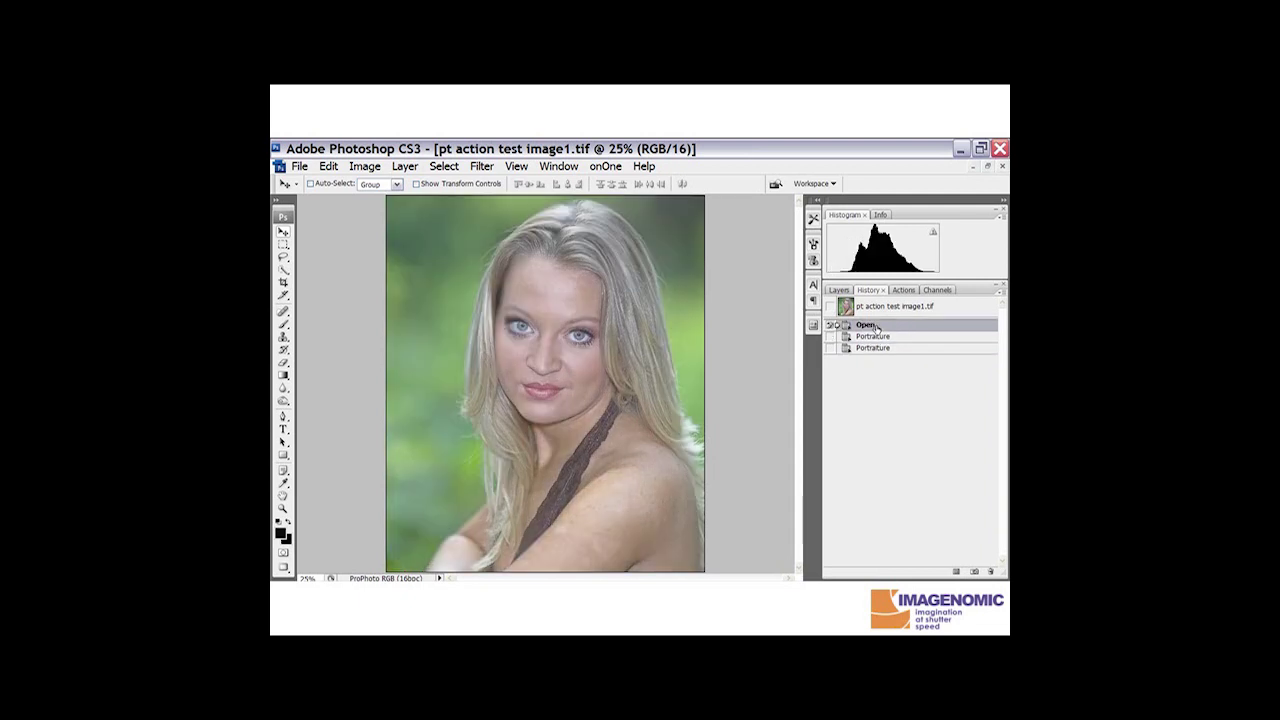
pyautogui.click(876, 348)
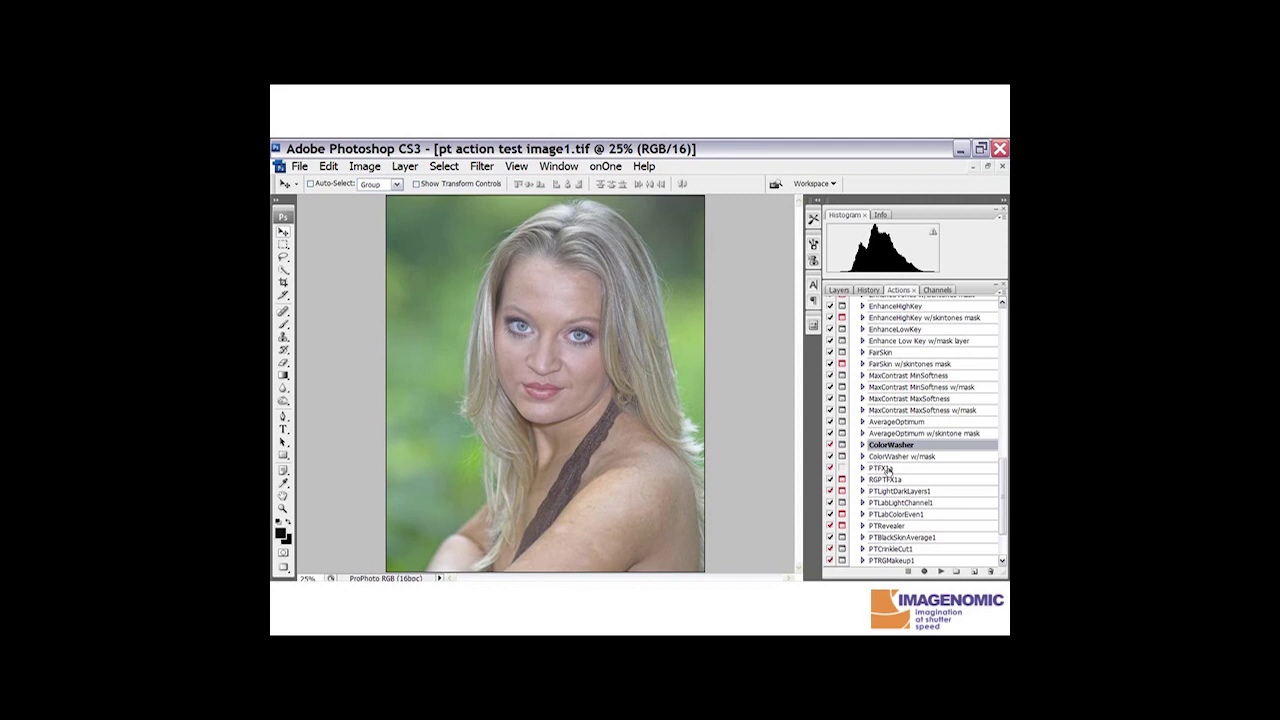
# Step: Select the PTFX1a action and play it on the portrait
pyautogui.click(886, 469)
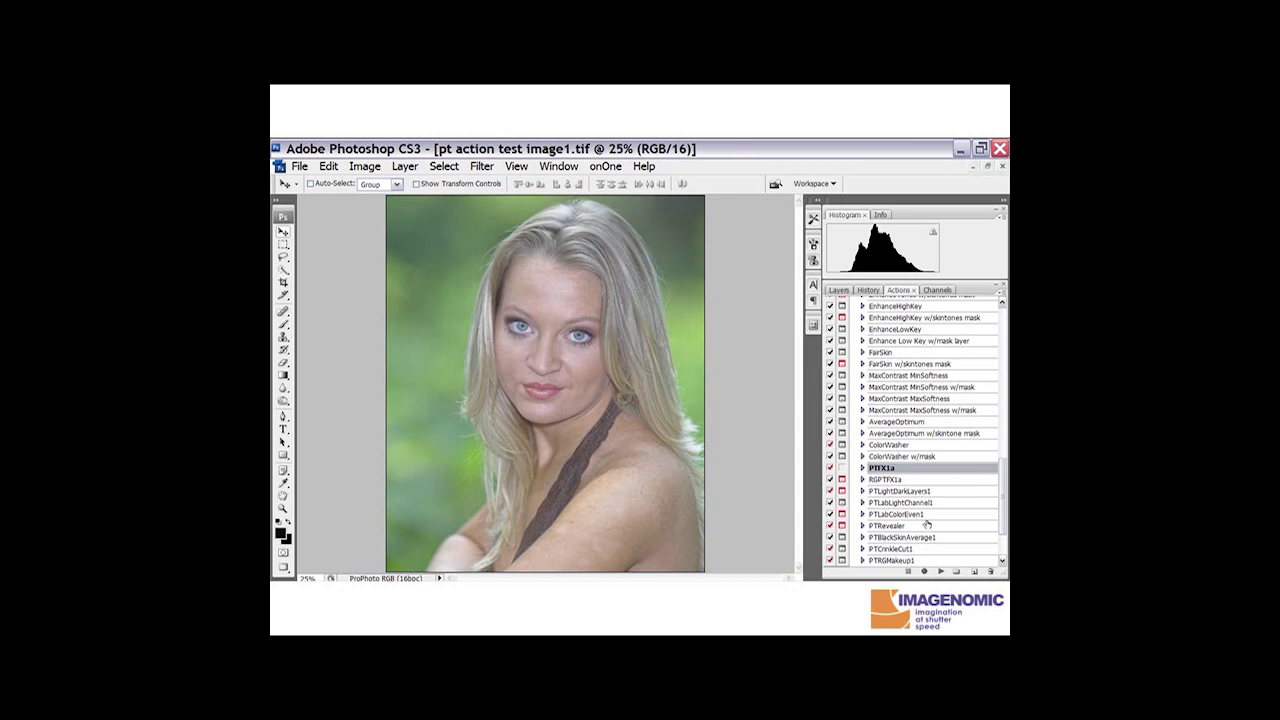
pyautogui.click(940, 571)
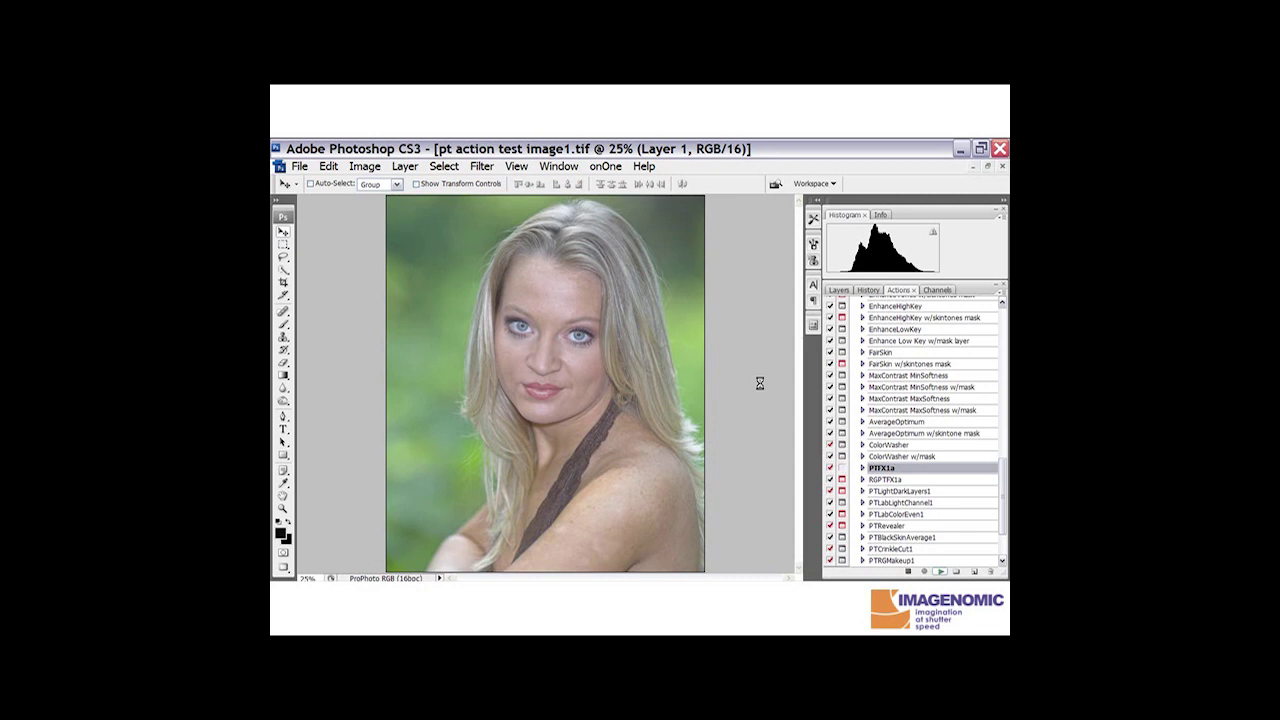
# Step: Select Layer 1 copy and cycle its blend mode, starting from Normal
pyautogui.click(840, 290)
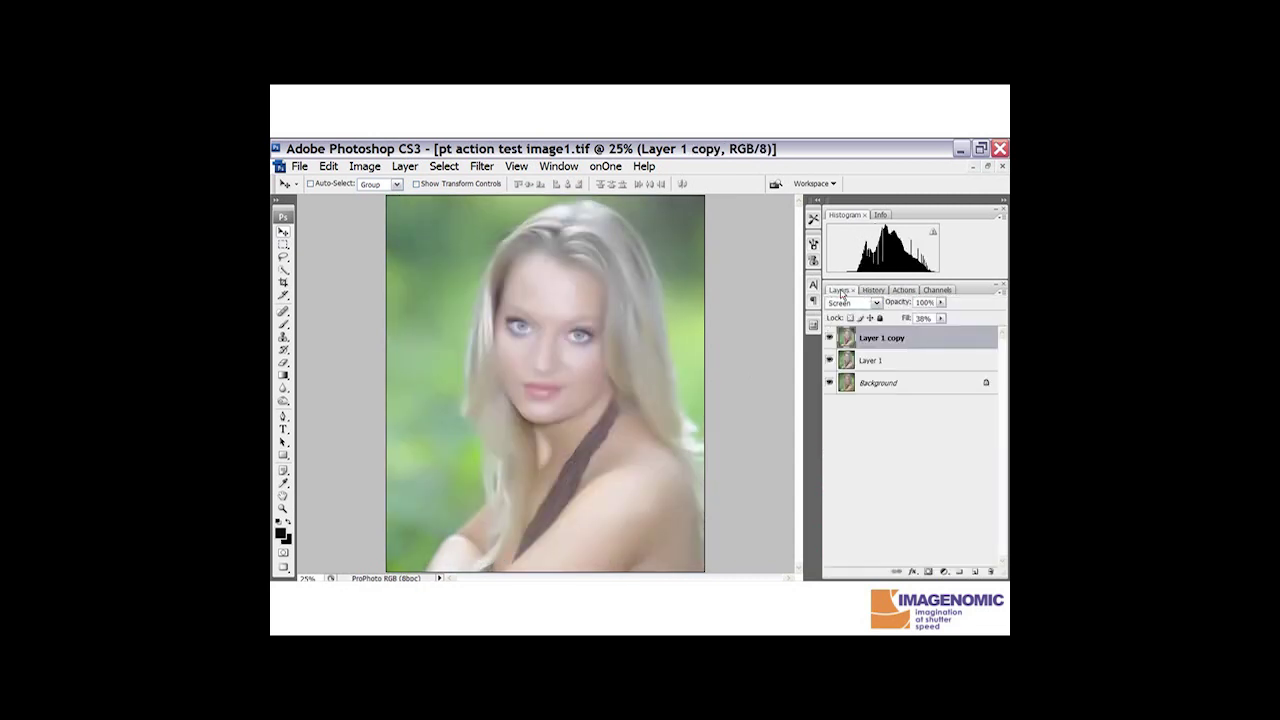
pyautogui.click(907, 388)
pyautogui.click(898, 362)
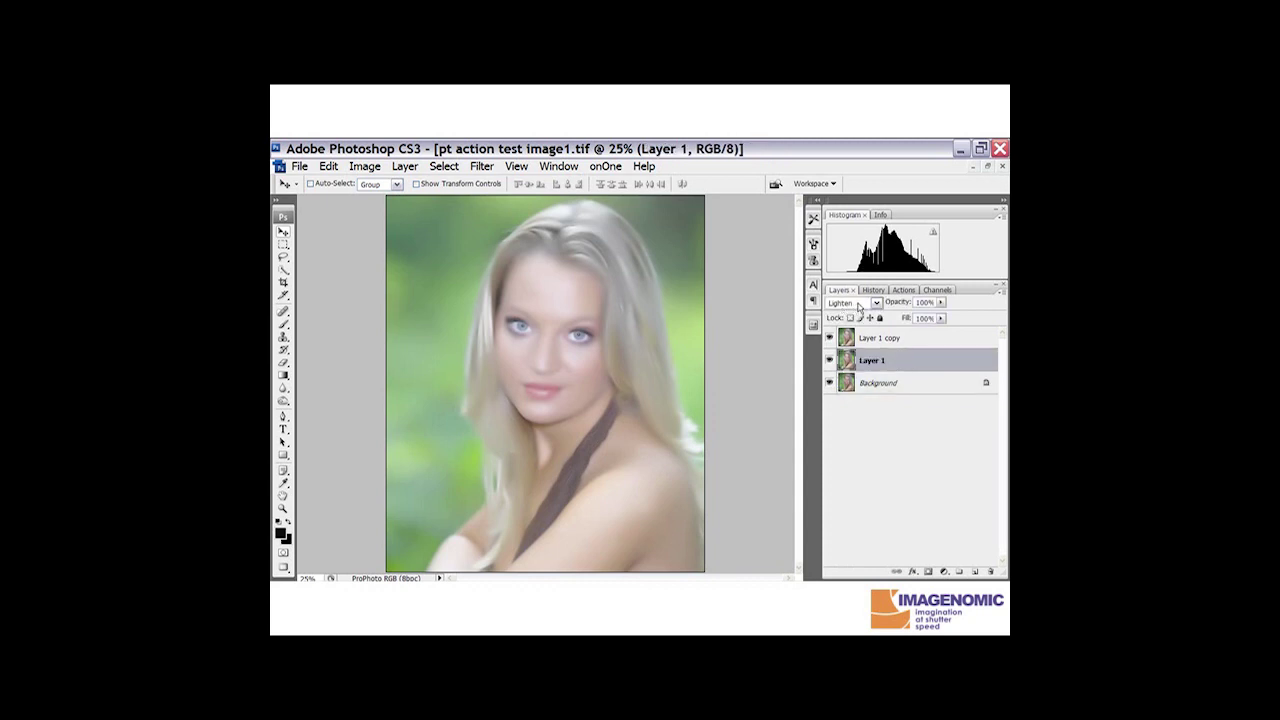
pyautogui.hotkey('alt', ']')
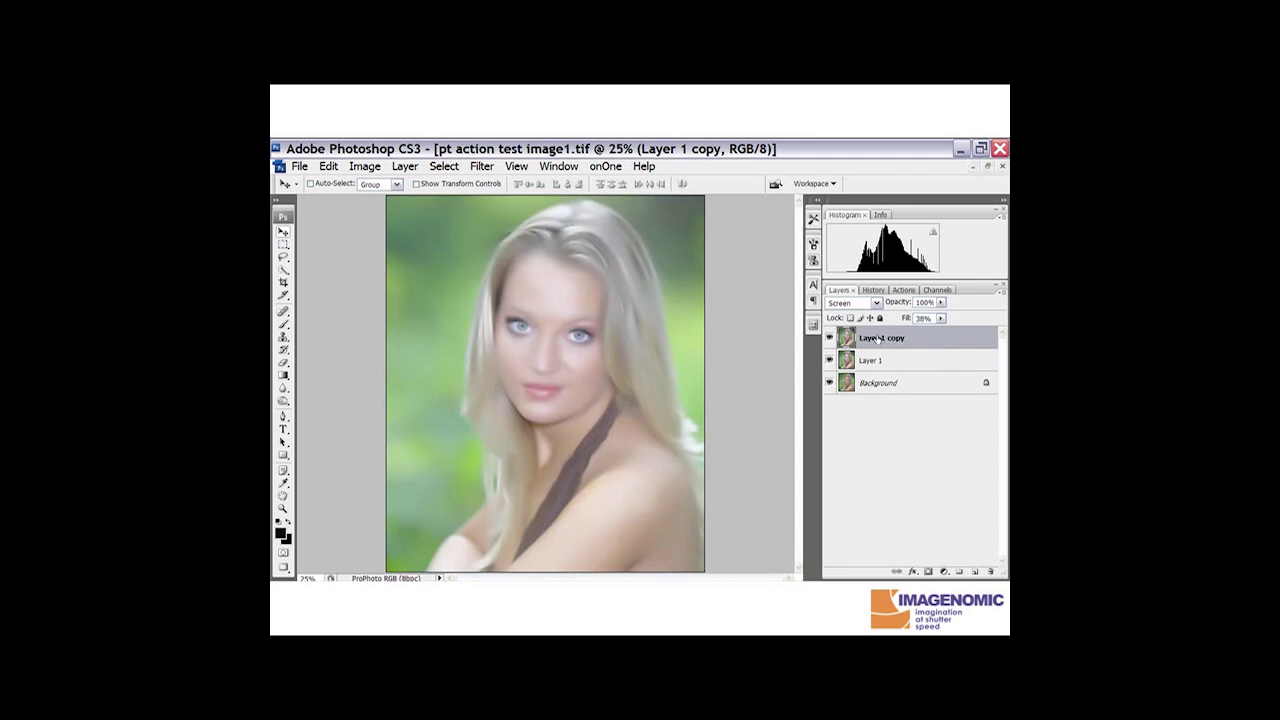
pyautogui.click(856, 304)
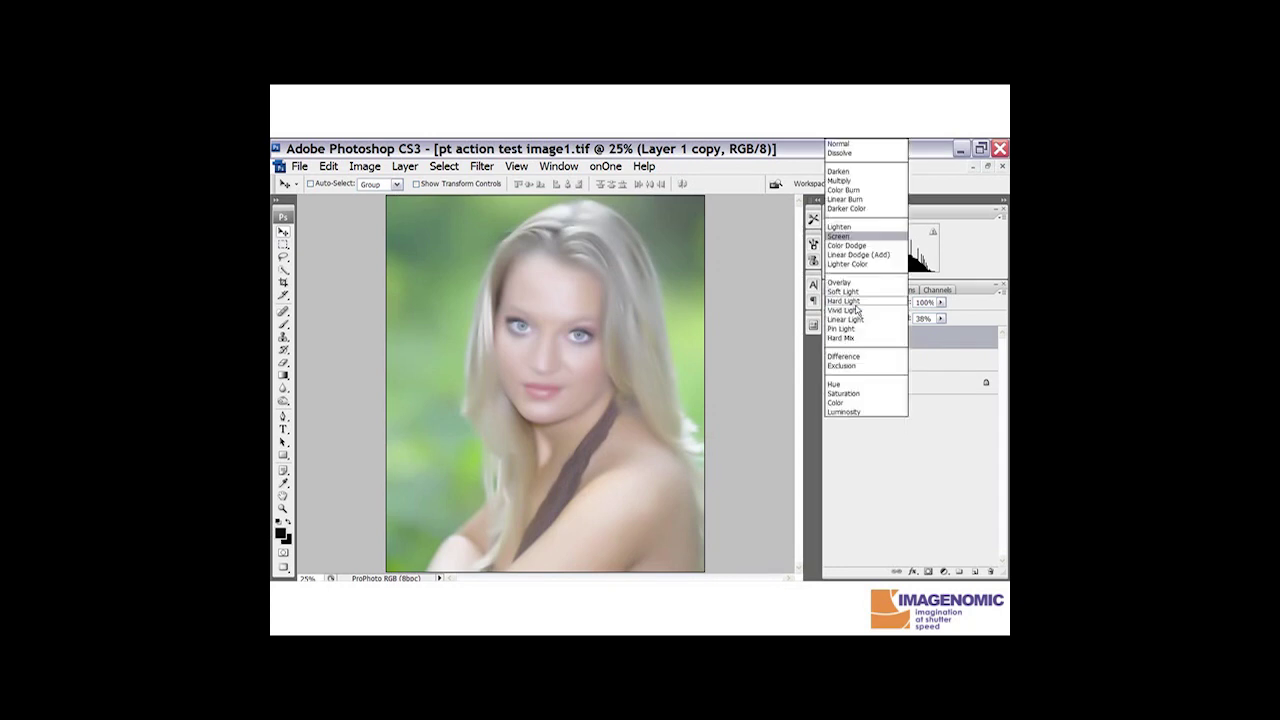
pyautogui.click(840, 145)
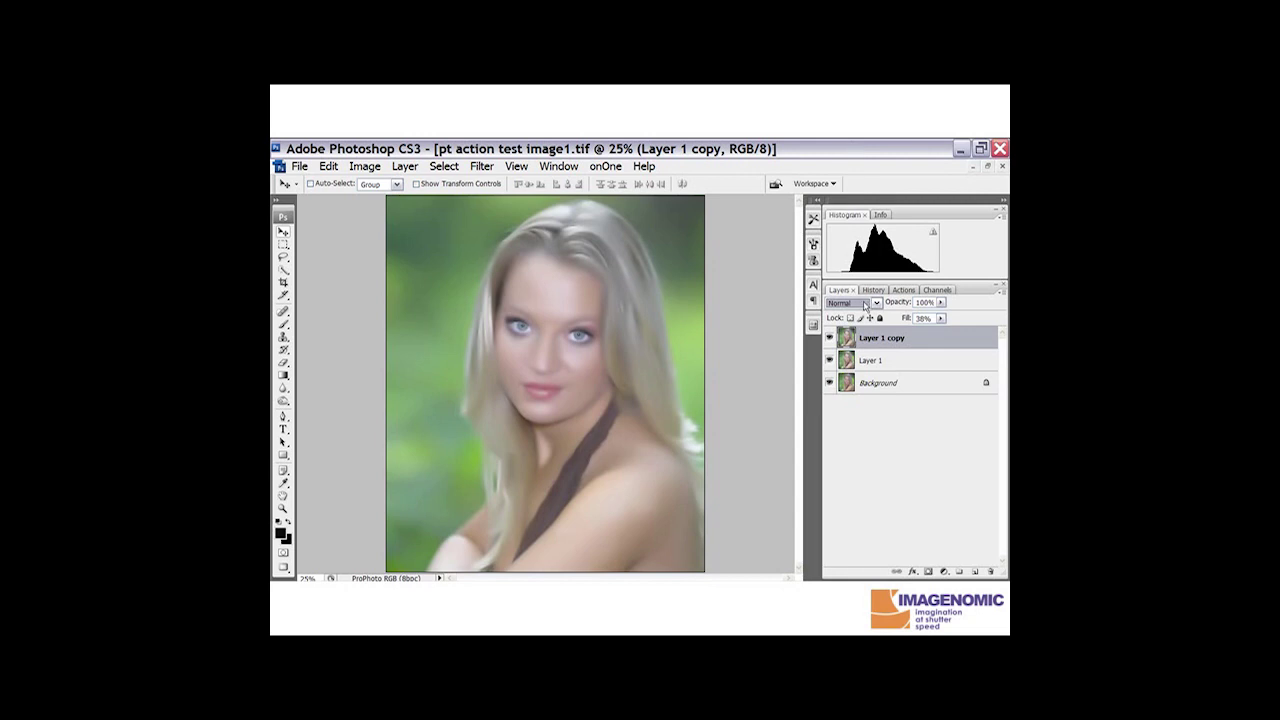
pyautogui.press('Down')
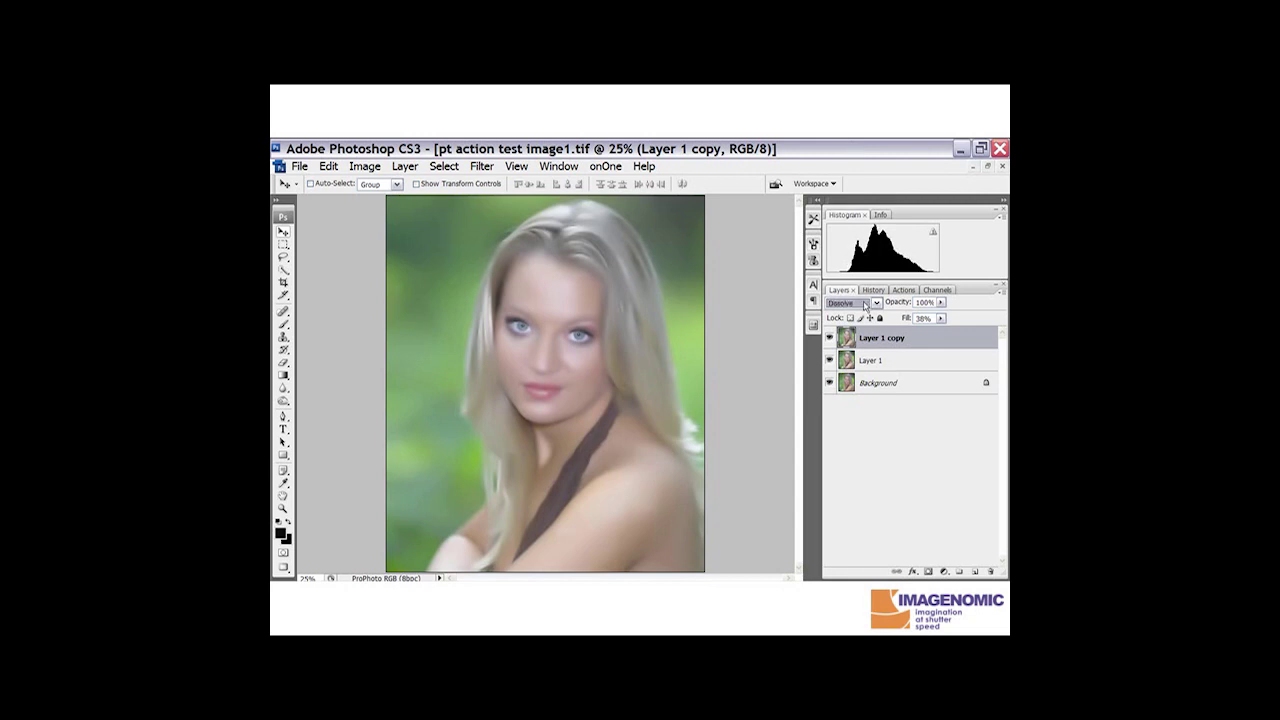
pyautogui.press('Down')
pyautogui.press('Down')
pyautogui.press('Down')
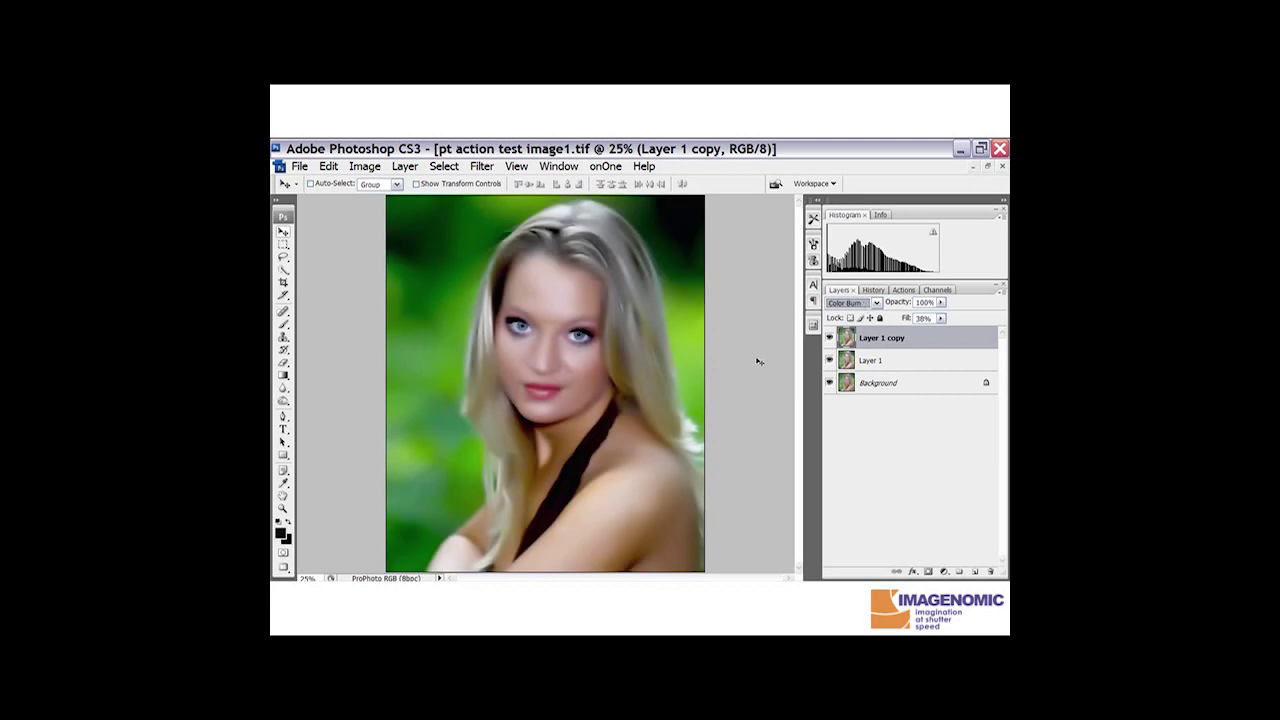
# Step: Set Layer 1's blend mode to Lighter Color and toggle each layer's visibility to compare
pyautogui.click(886, 366)
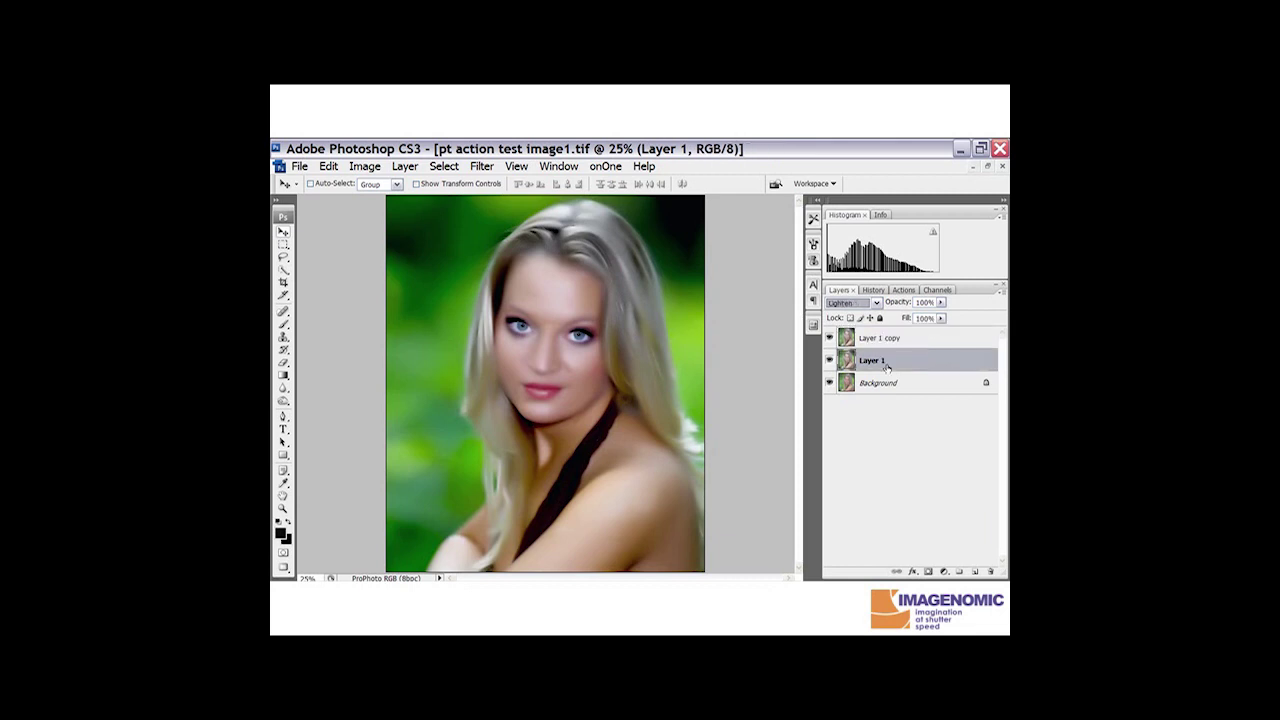
pyautogui.hotkey('shift', '+')
pyautogui.hotkey('shift', '+')
pyautogui.hotkey('shift', '+')
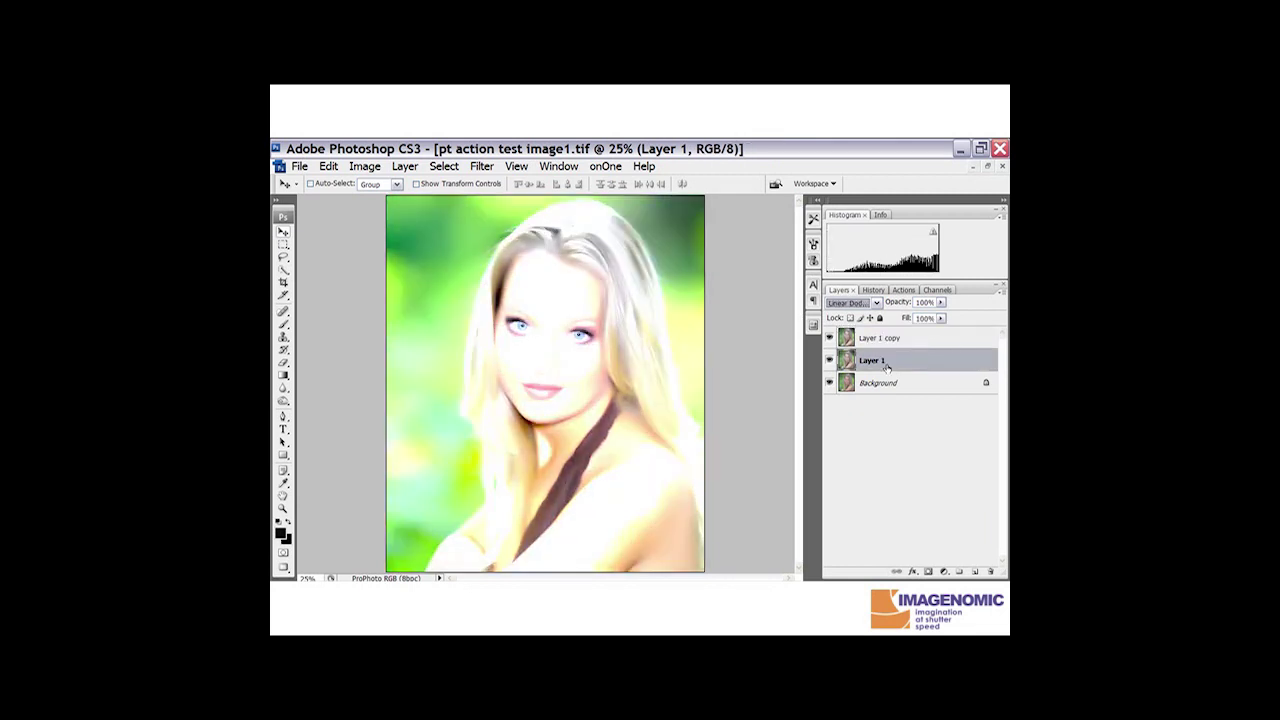
pyautogui.hotkey('shift', '+')
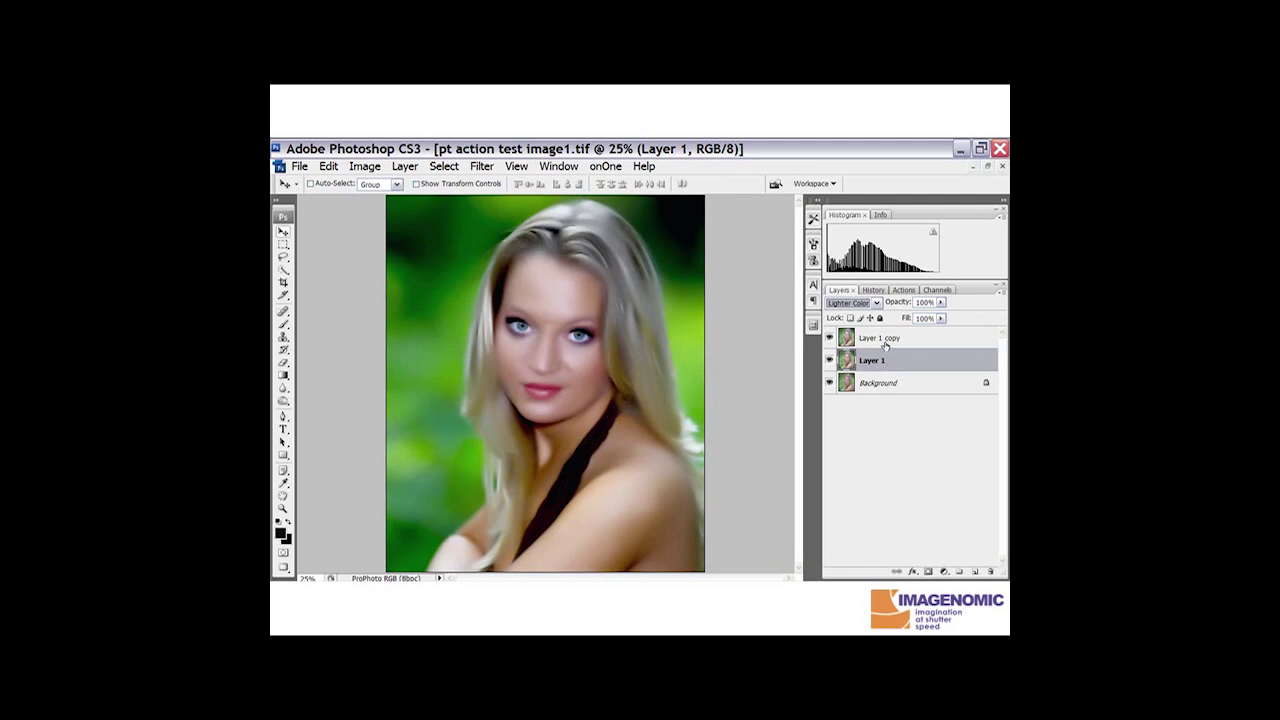
pyautogui.click(829, 338)
pyautogui.click(829, 338)
pyautogui.click(829, 360)
pyautogui.click(829, 360)
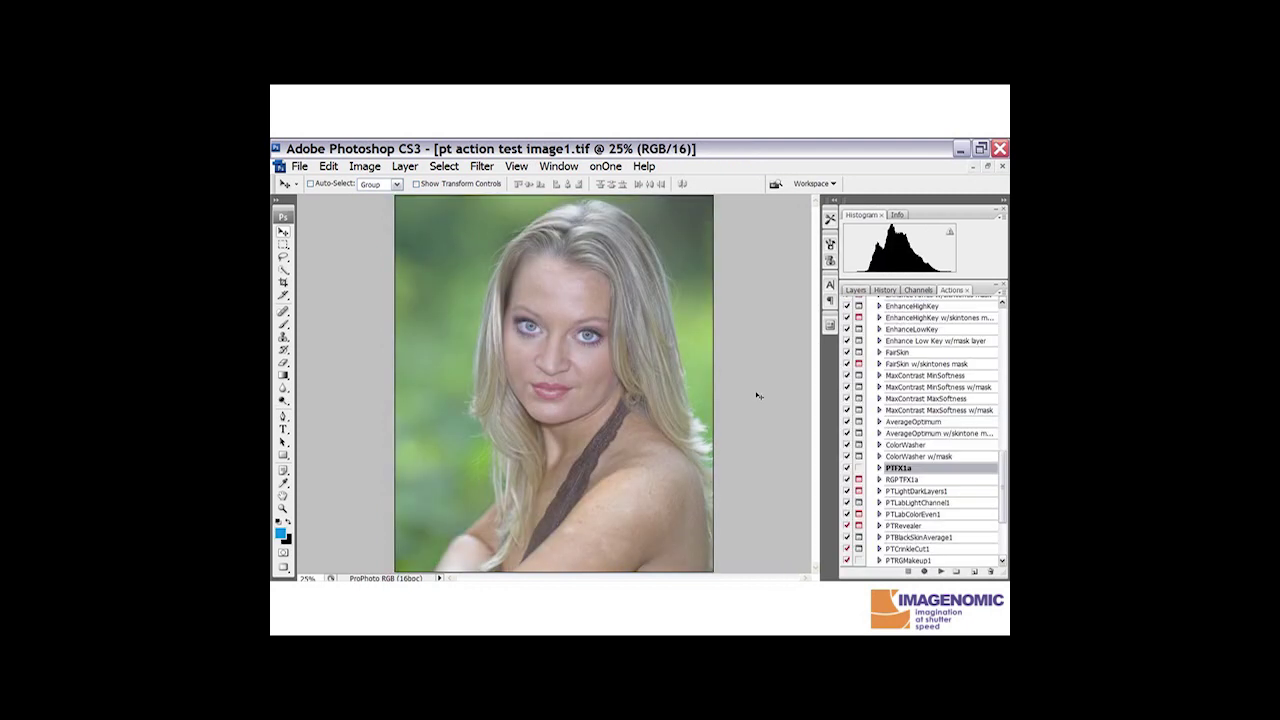
# Step: Play the PTRGMakeup1 action, then view the original Open state in History
pyautogui.click(915, 561)
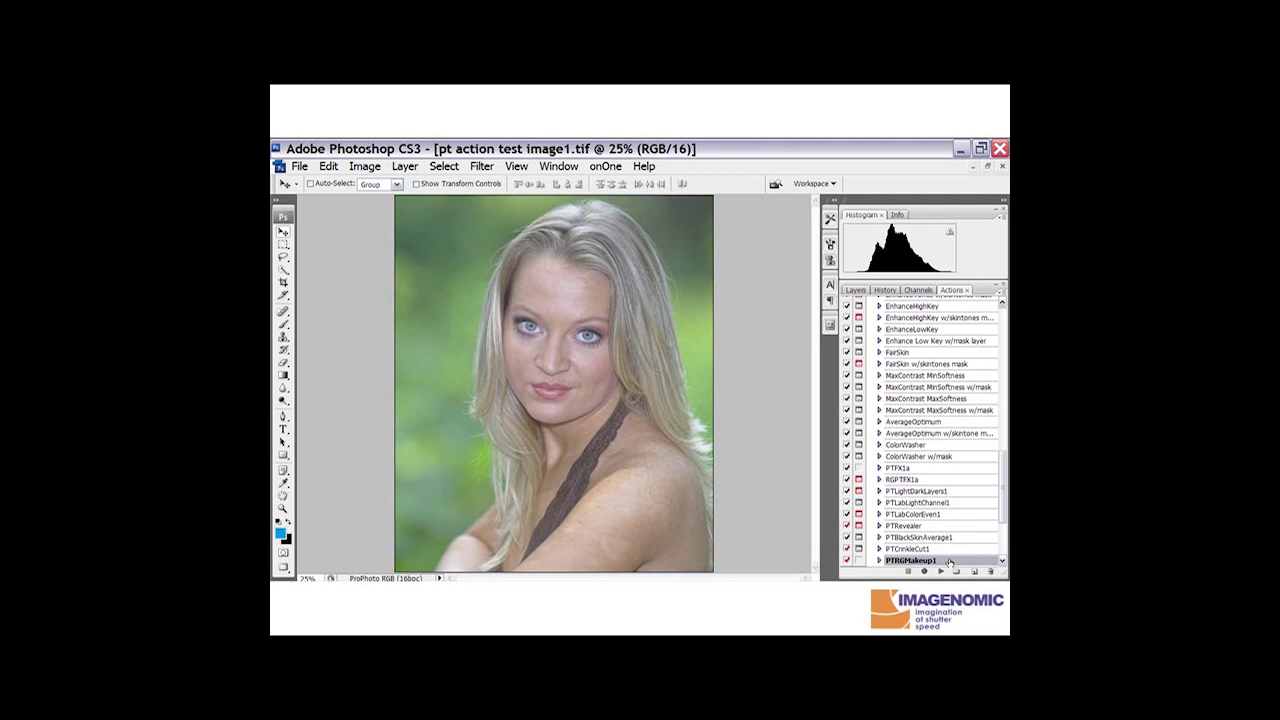
pyautogui.click(942, 572)
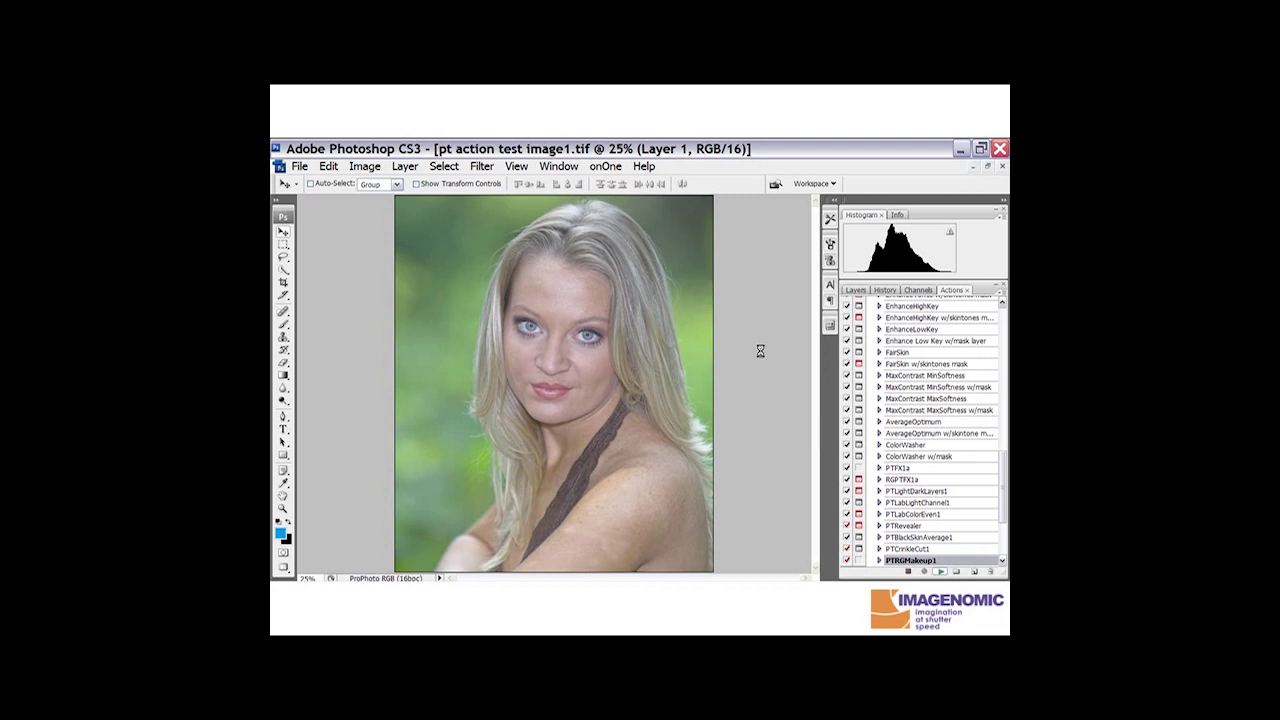
pyautogui.click(885, 290)
pyautogui.click(893, 326)
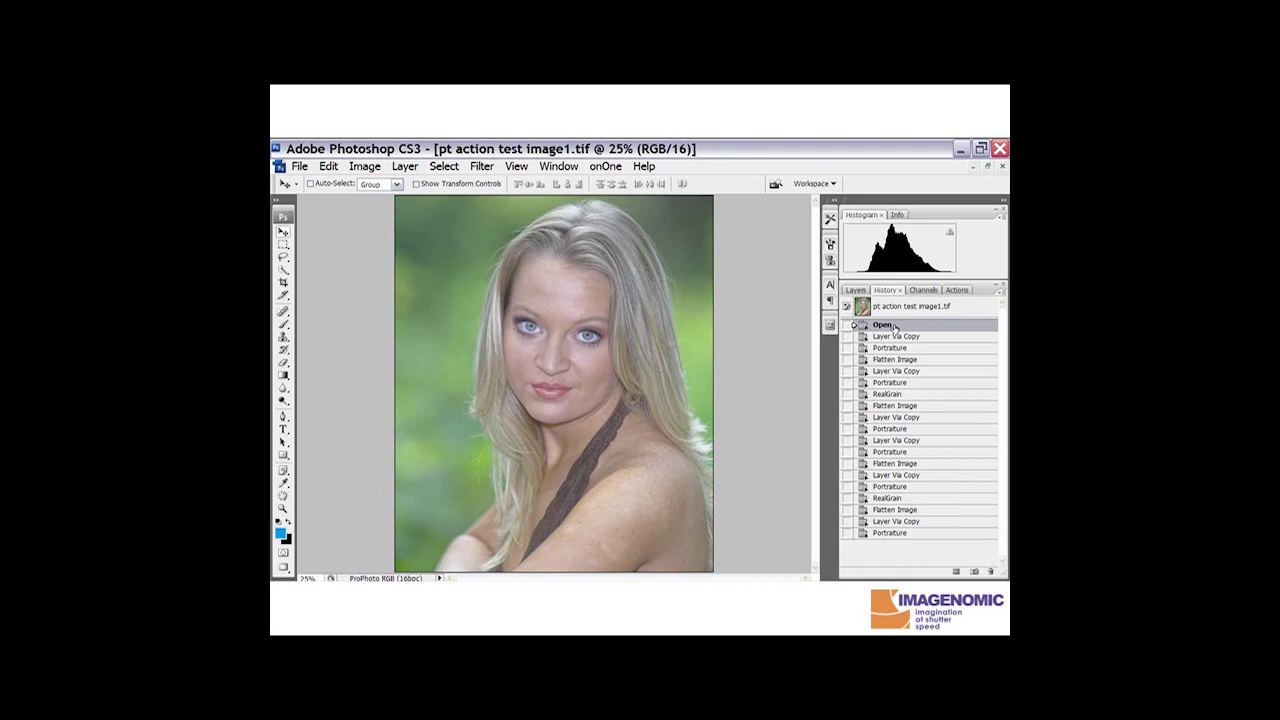